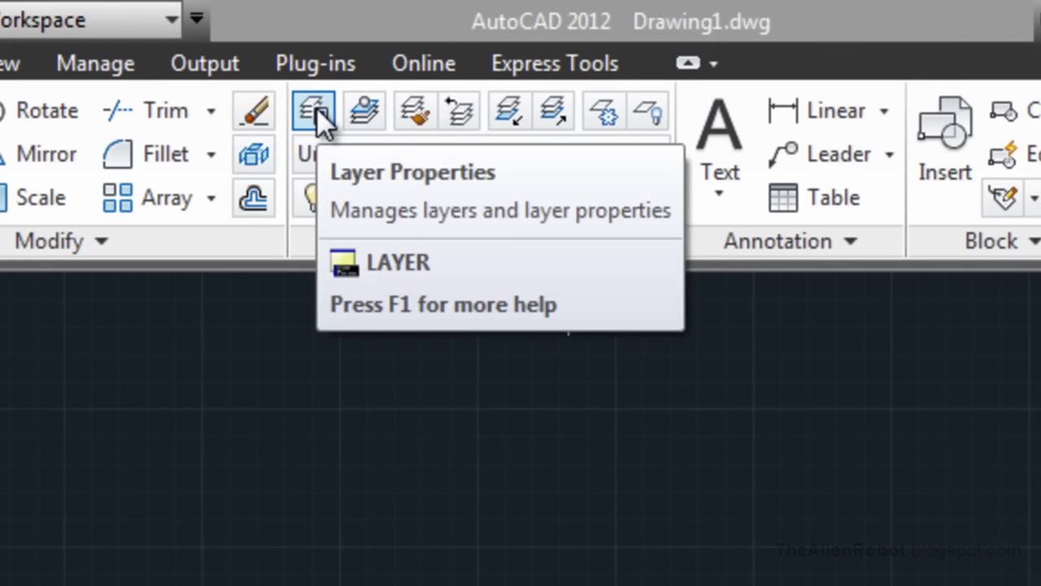
Open the Layer Properties Manager, place it in the middle of the drawing area and turn off its auto-hide
click(316, 110)
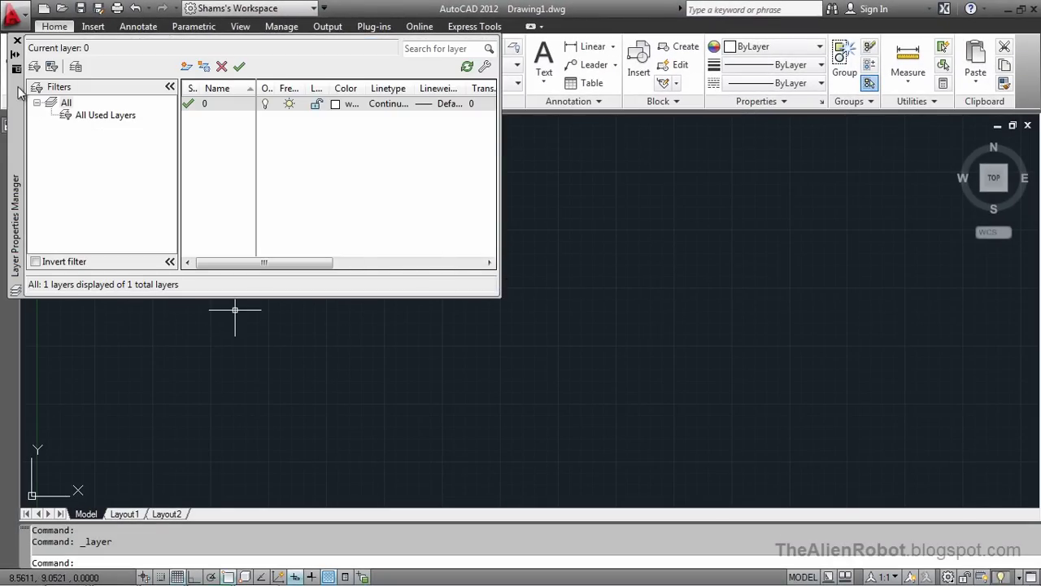
drag(18, 93, 235, 301)
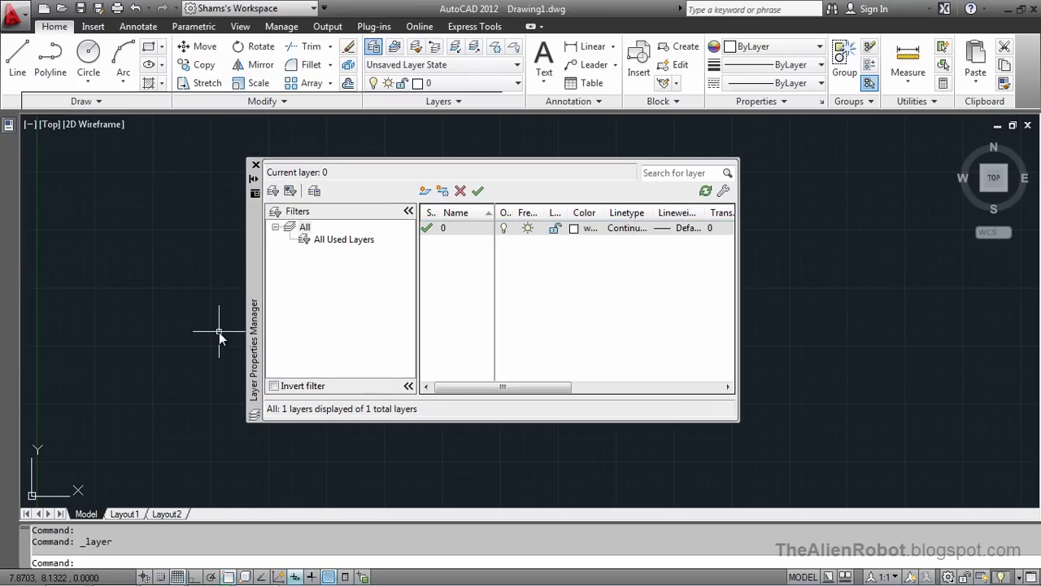
click(536, 190)
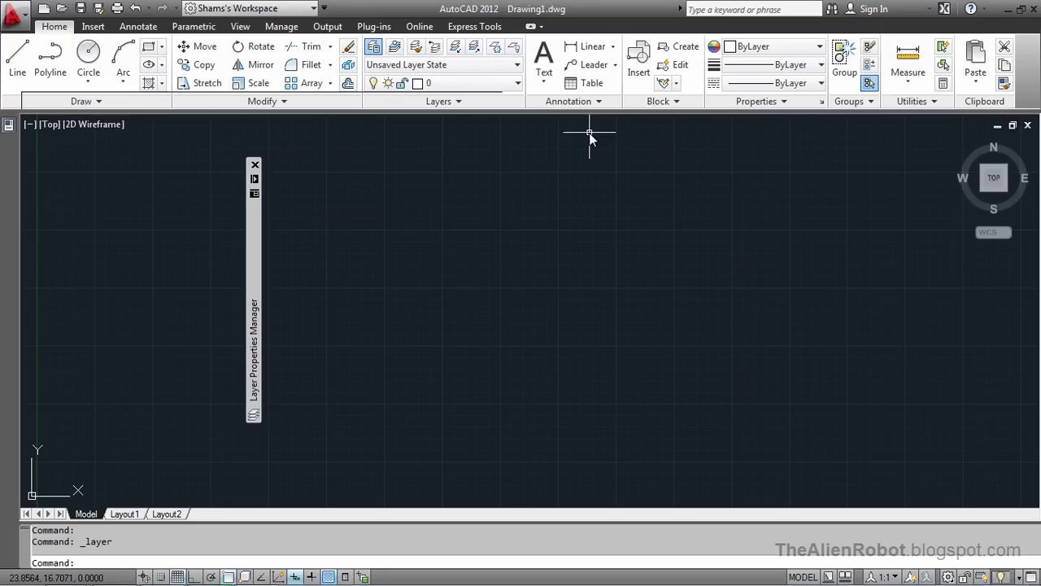
mouse_move(252, 237)
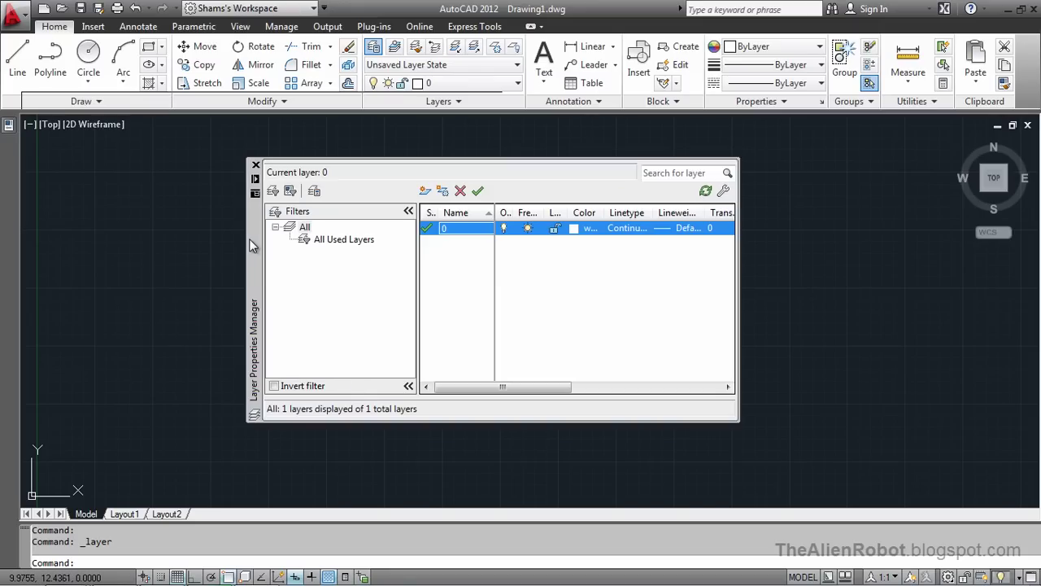
click(254, 180)
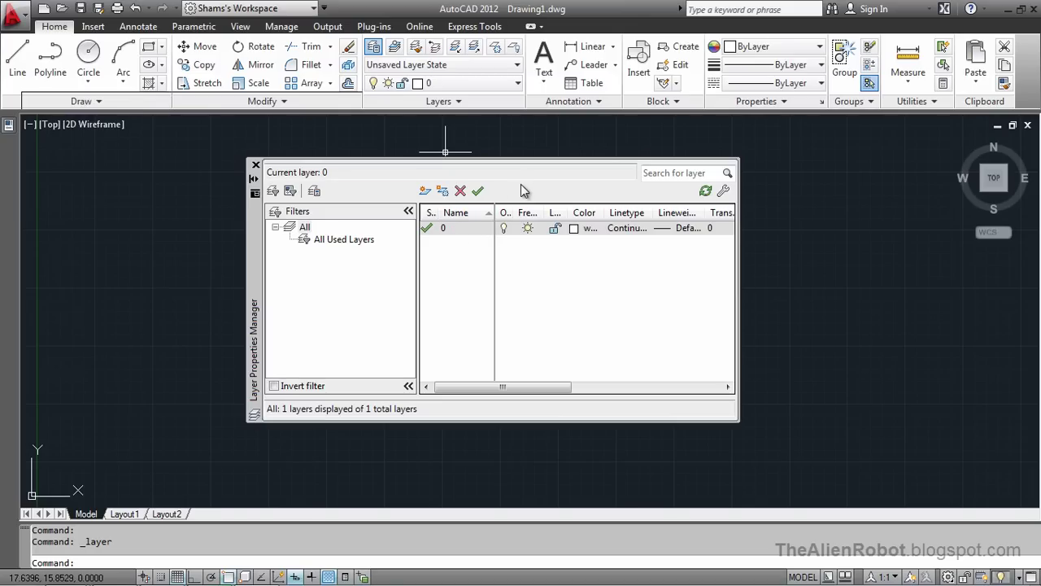
Maximize all columns in the layer list
key(F2)
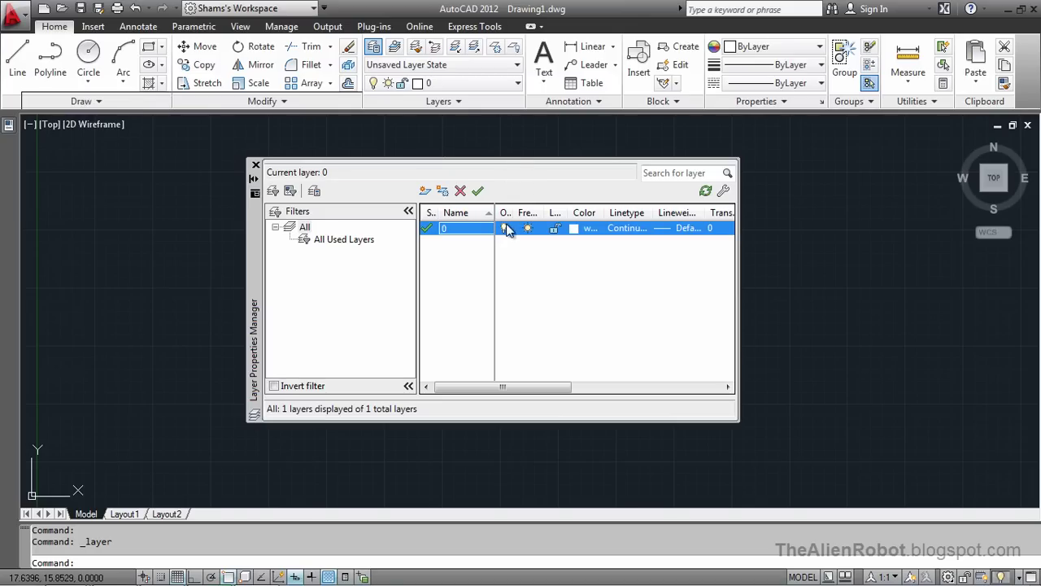
click(451, 230)
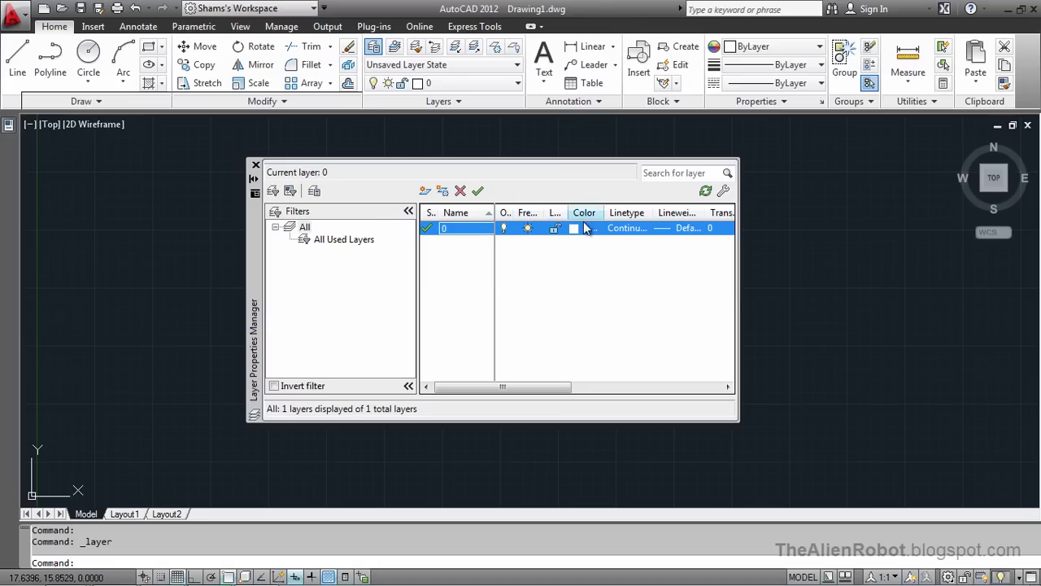
right_click(527, 215)
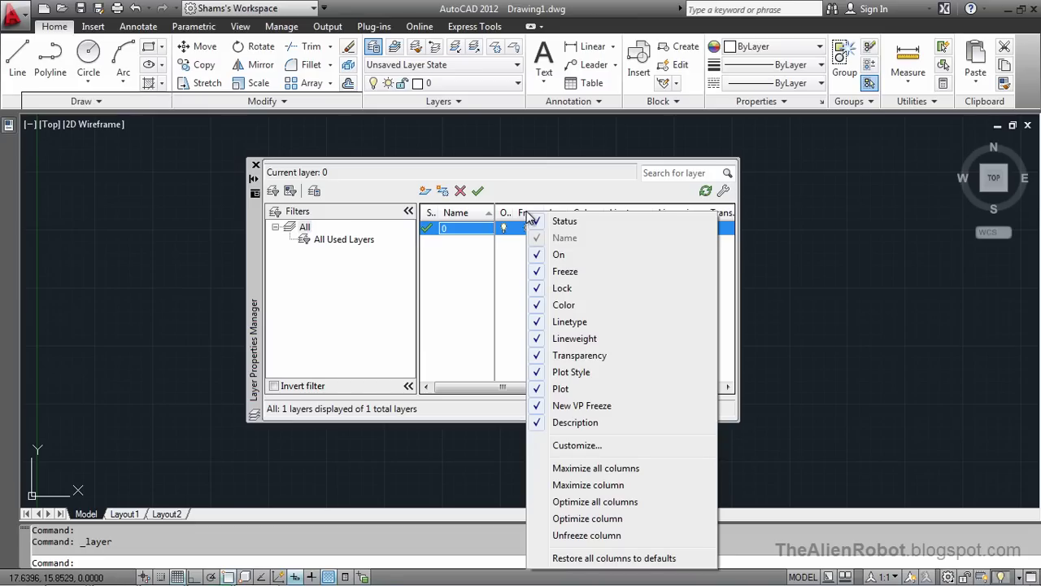
click(544, 470)
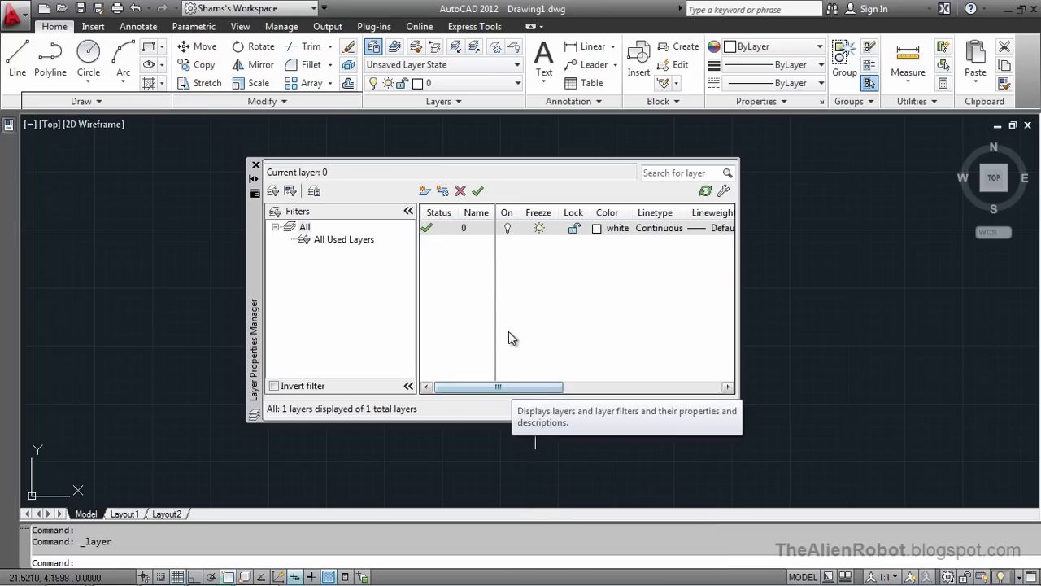
Turn the current layer 0 off and switch it back on
click(508, 229)
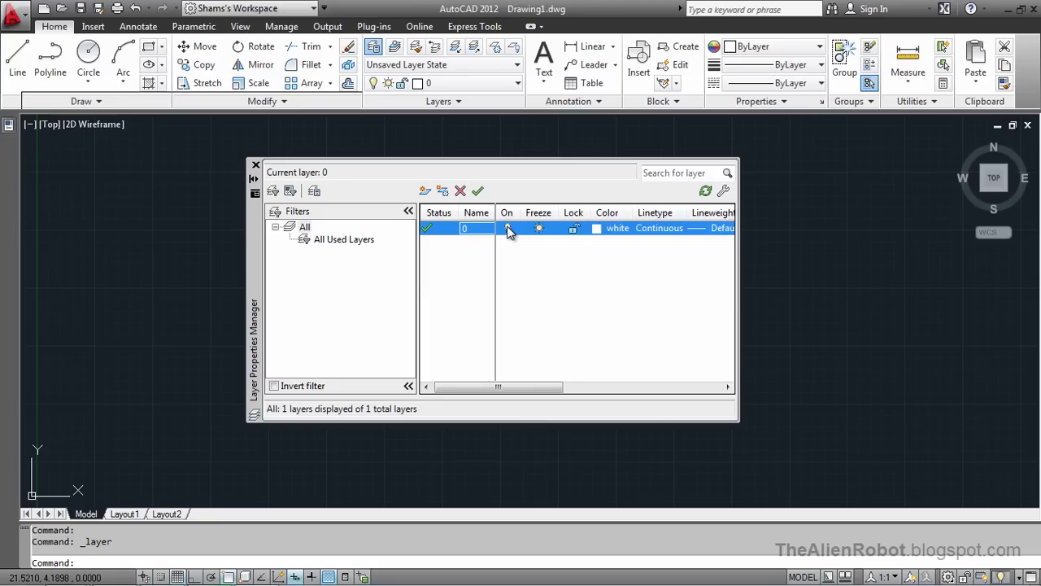
click(507, 229)
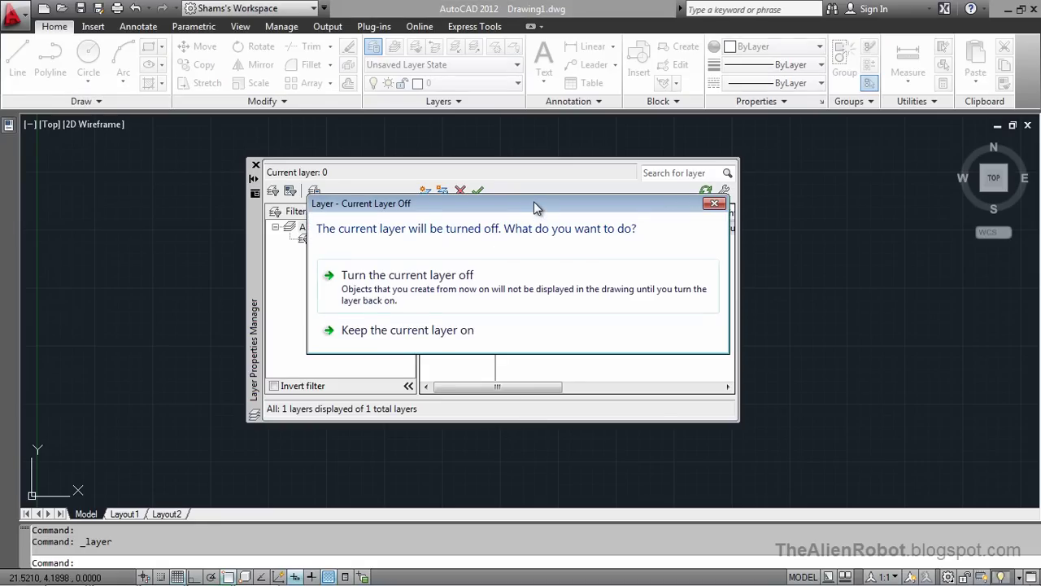
drag(530, 203, 520, 200)
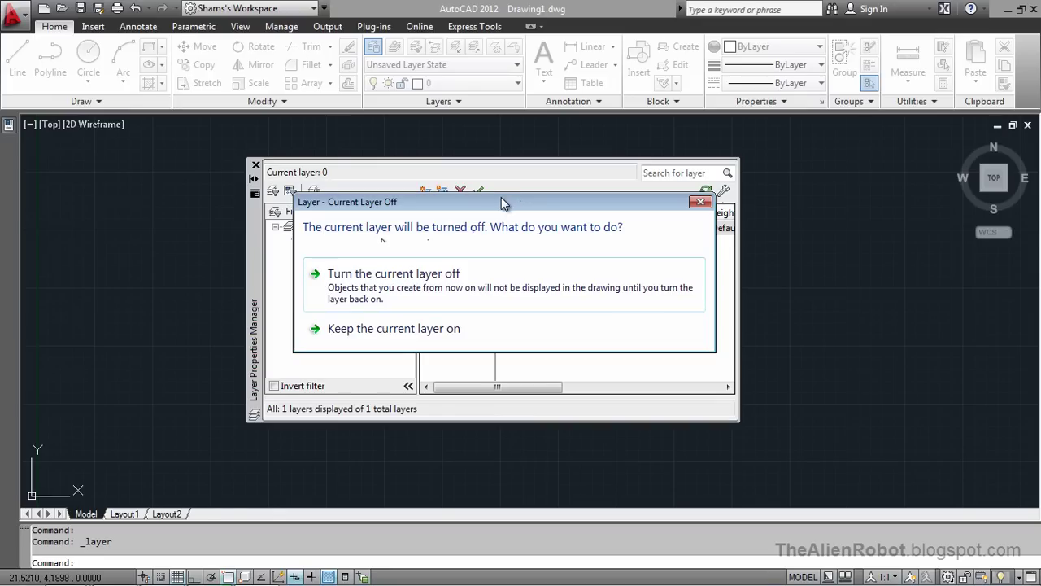
click(386, 277)
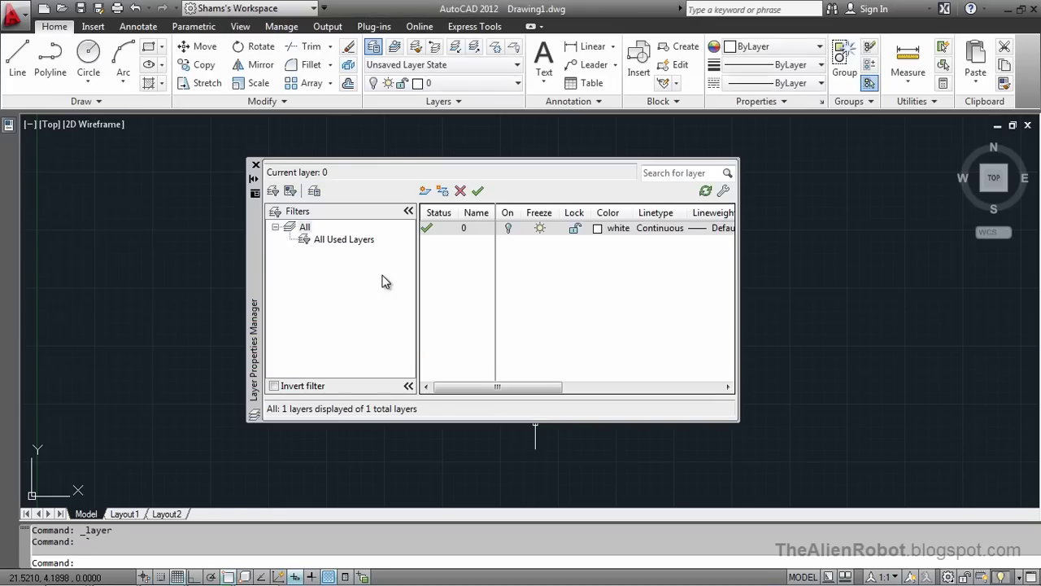
click(506, 229)
click(508, 229)
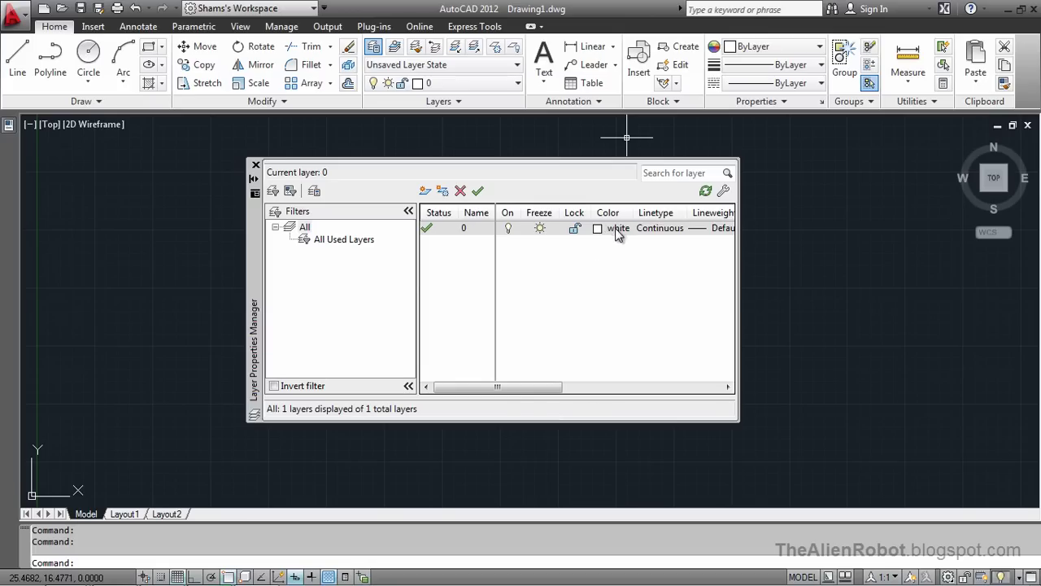
Create a new layer named "object" and make it the current layer
drag(521, 391, 569, 378)
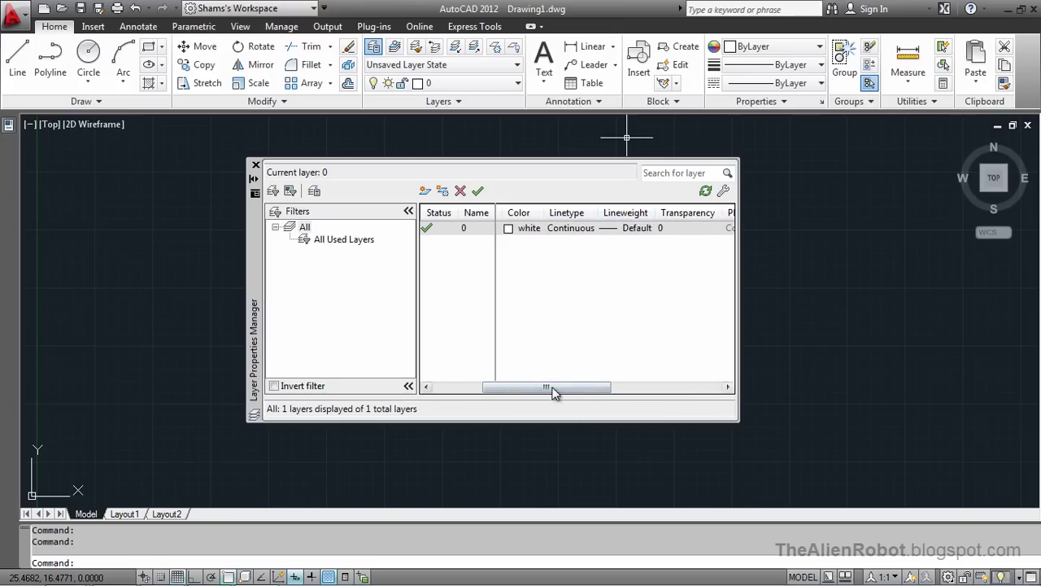
drag(549, 388, 497, 342)
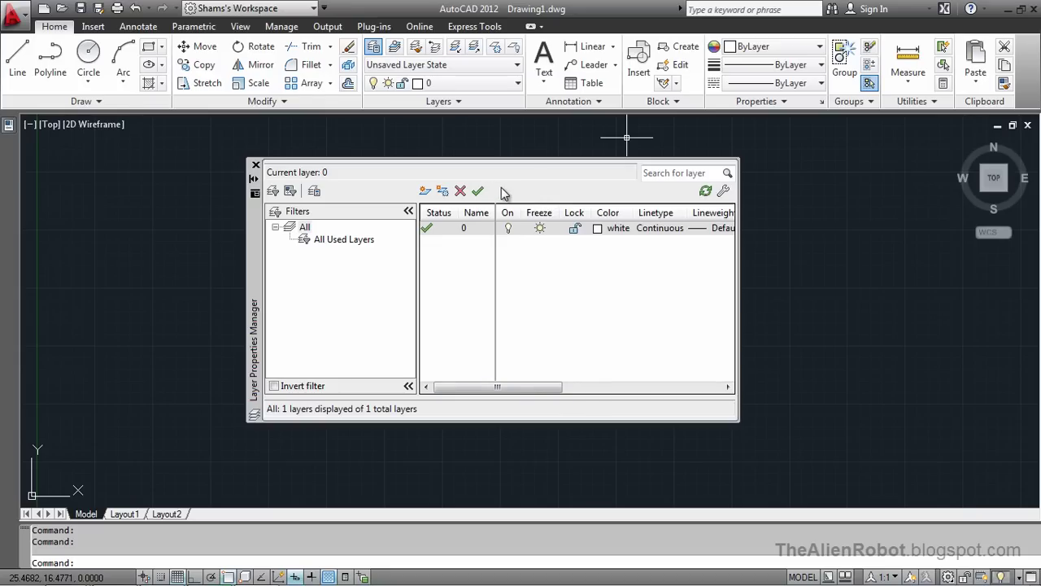
click(425, 192)
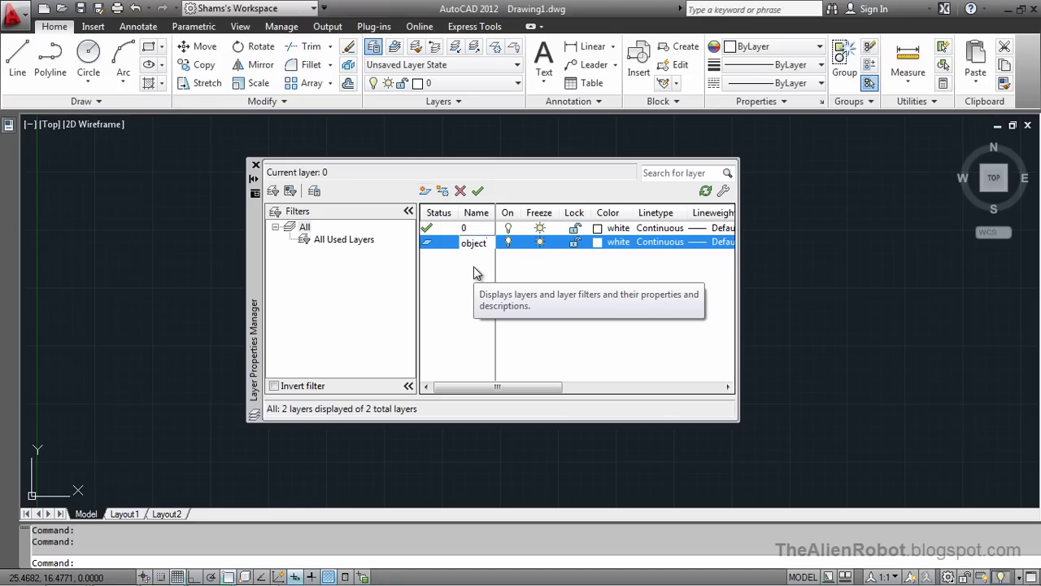
key(Return)
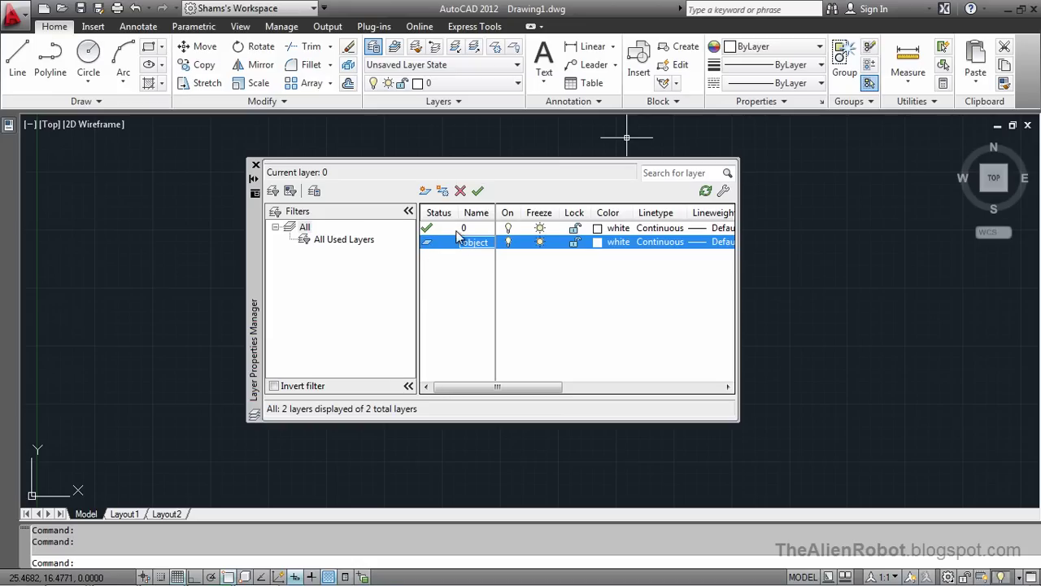
click(448, 246)
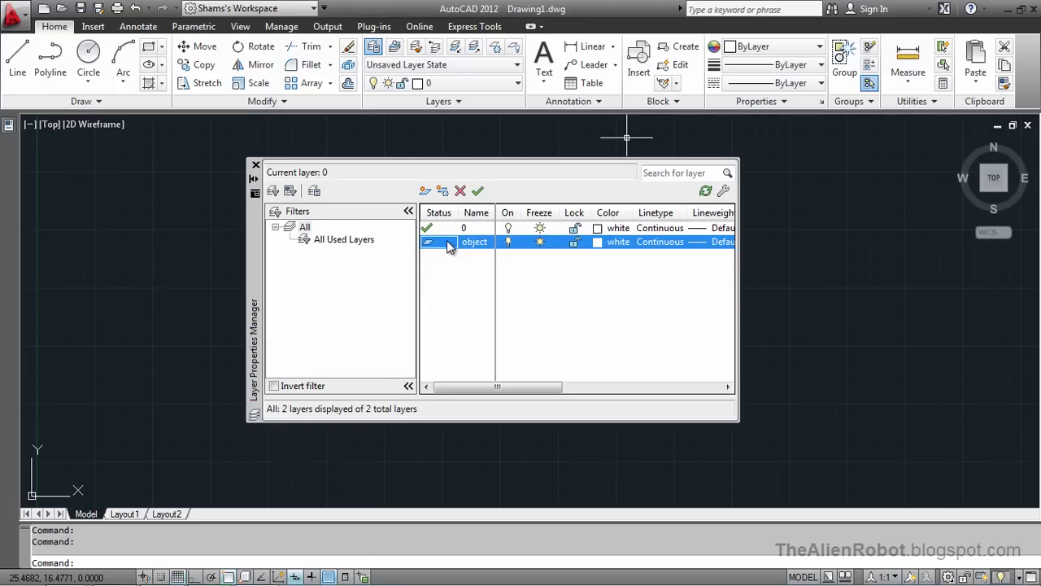
click(478, 192)
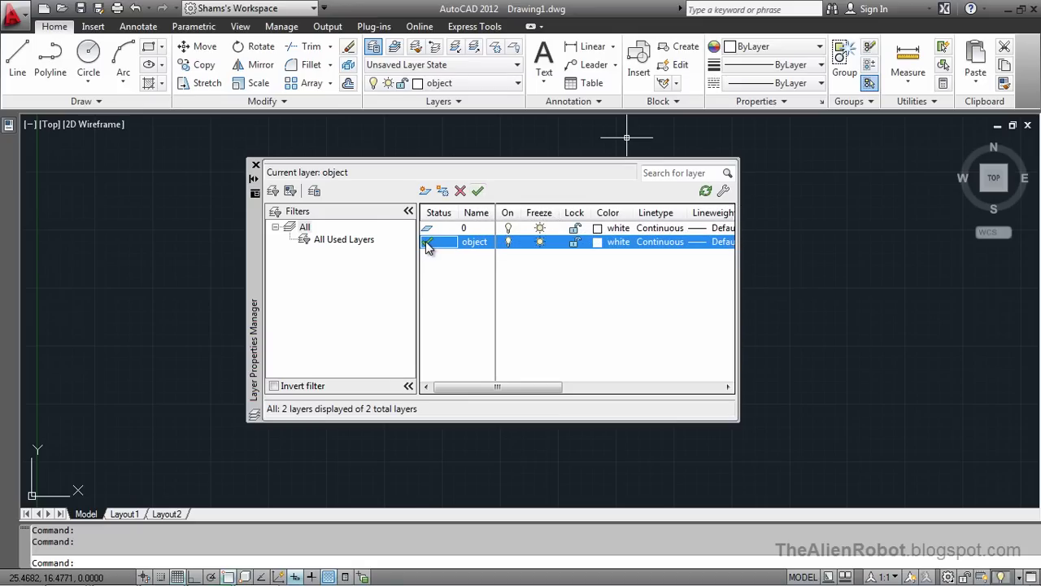
Enable auto-hide for the Layer Properties Manager and move it toward the left side of the drawing area
click(254, 180)
mouse_move(254, 208)
drag(254, 208, 70, 205)
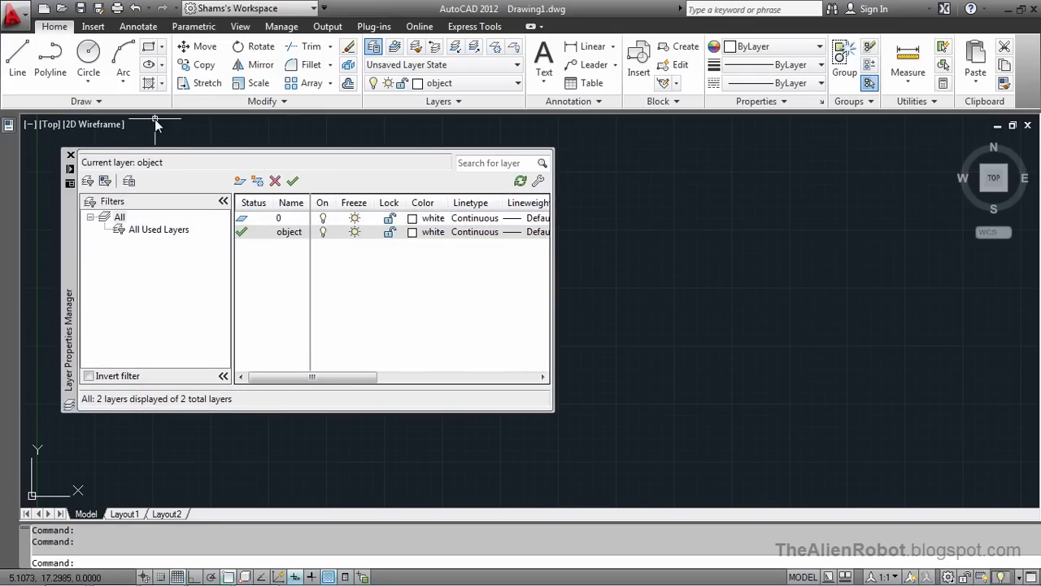
Draw a circle on the object layer with its center at about 11.6, 14.4, and leave it deselected
click(87, 56)
click(306, 186)
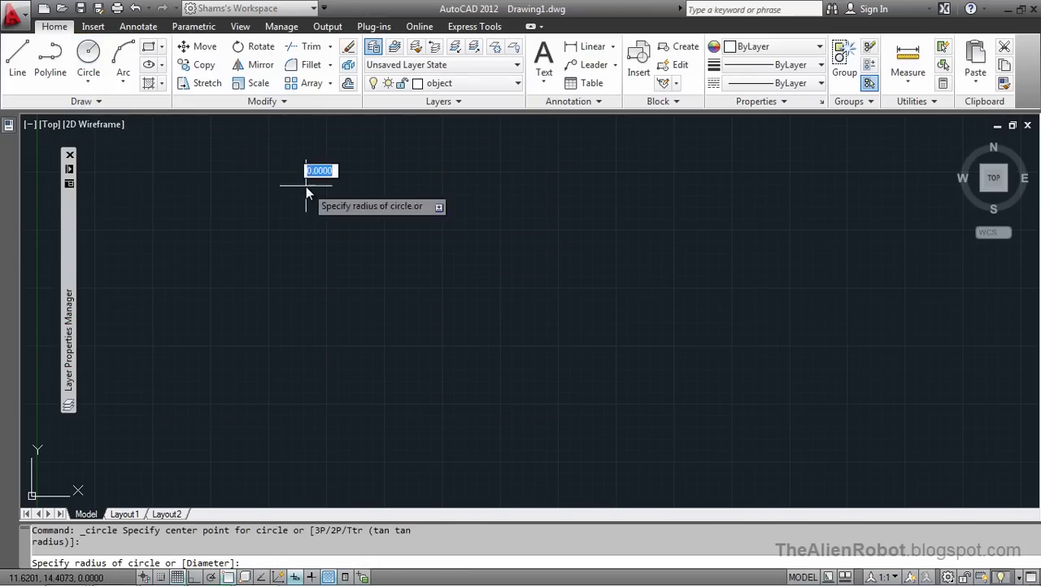
click(391, 239)
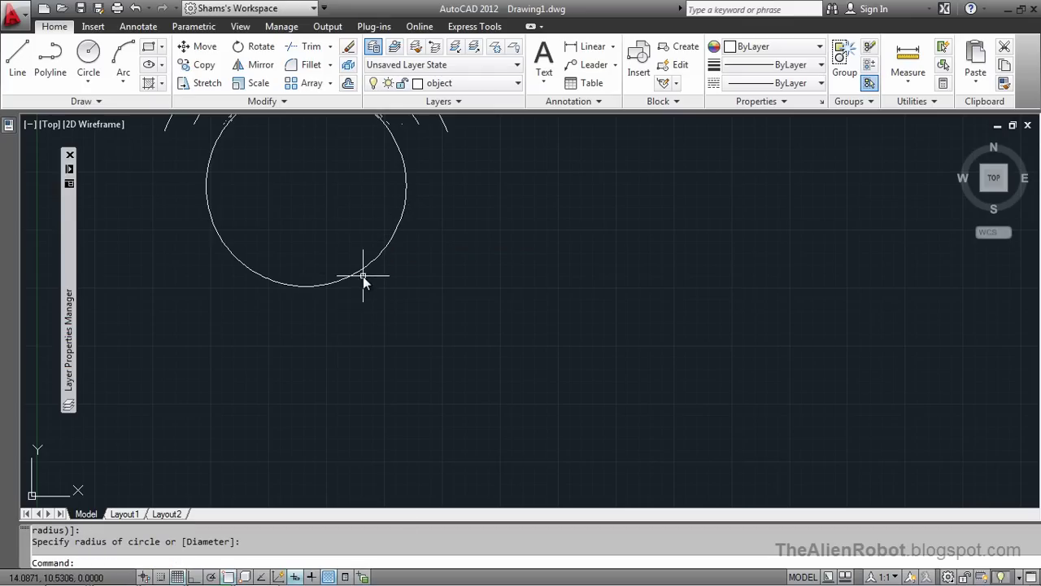
click(365, 266)
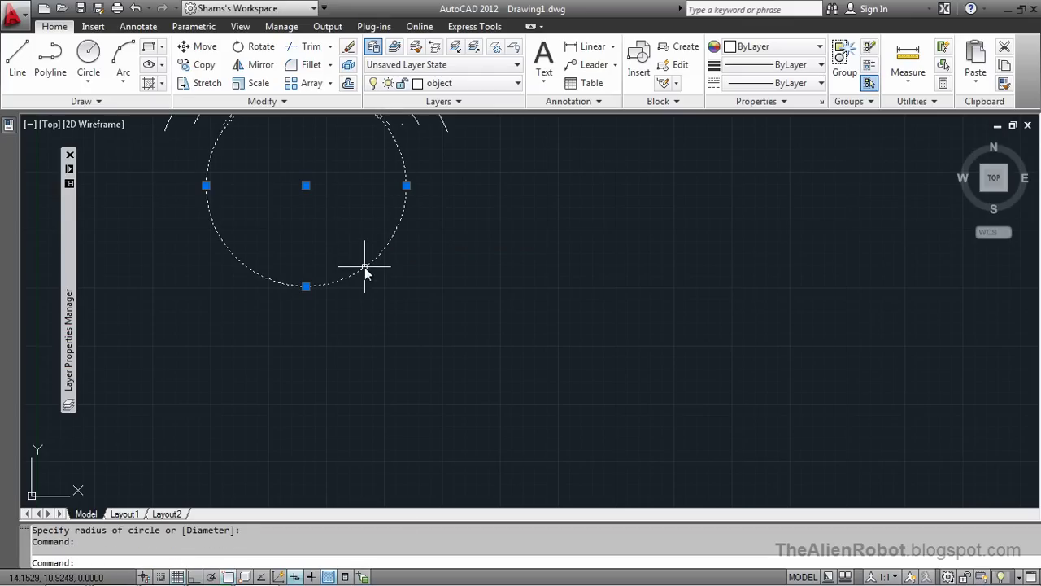
key(Escape)
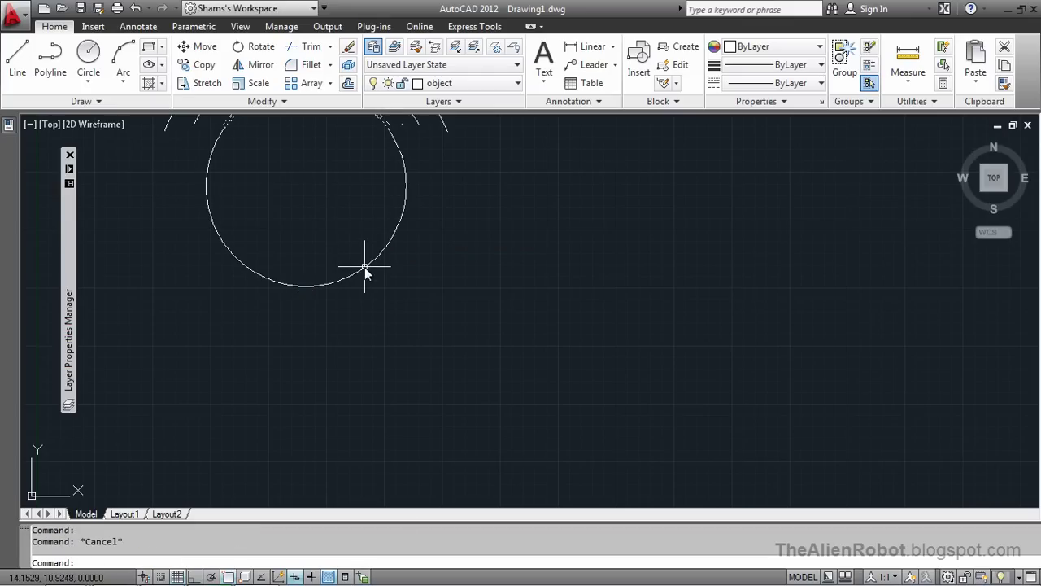
Move the Layer Properties Manager slightly lower over the drawing and set the object layer's color to yellow, index color 50
mouse_move(70, 210)
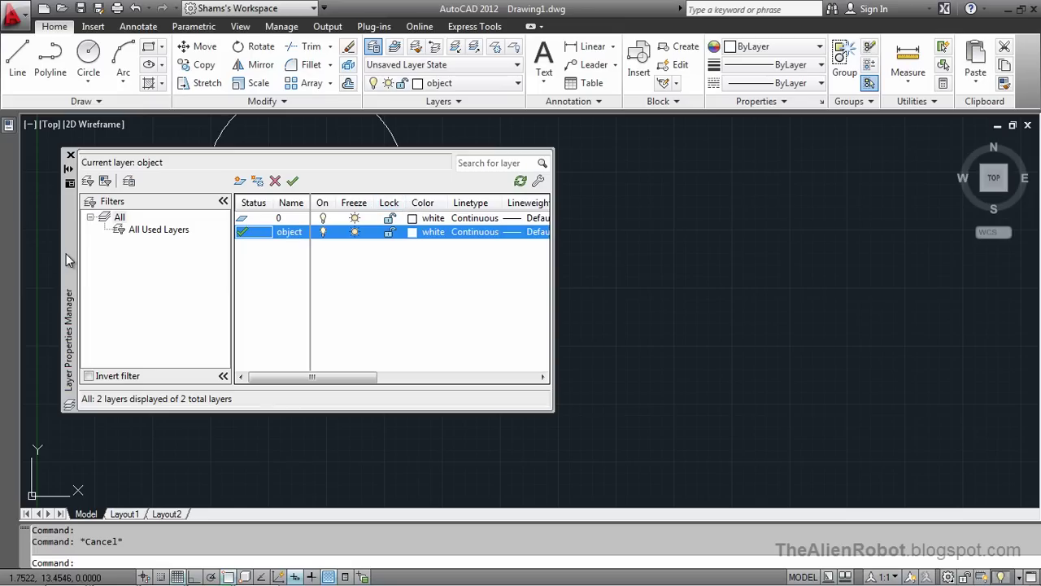
drag(69, 260, 84, 310)
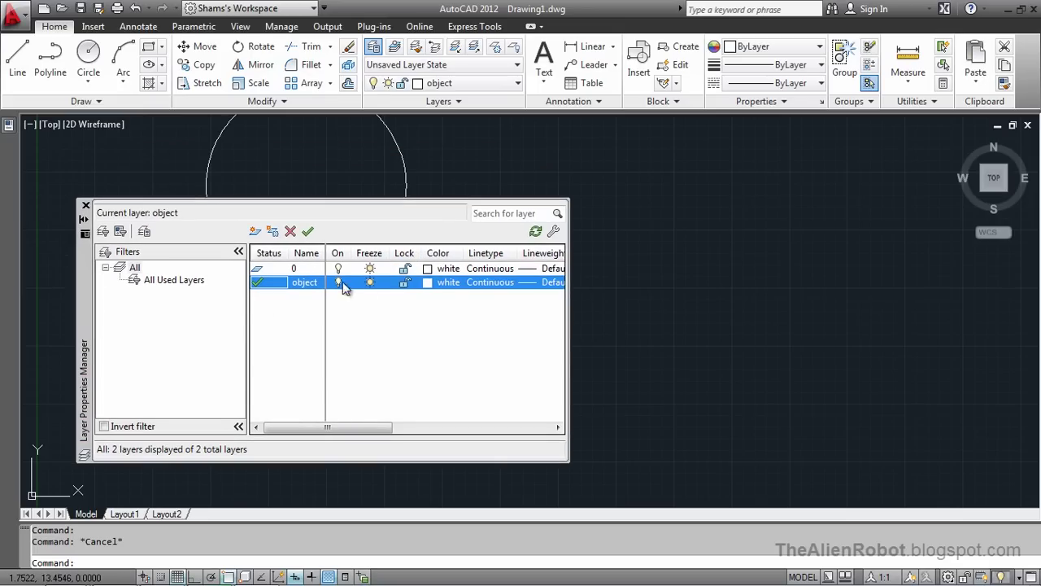
click(427, 282)
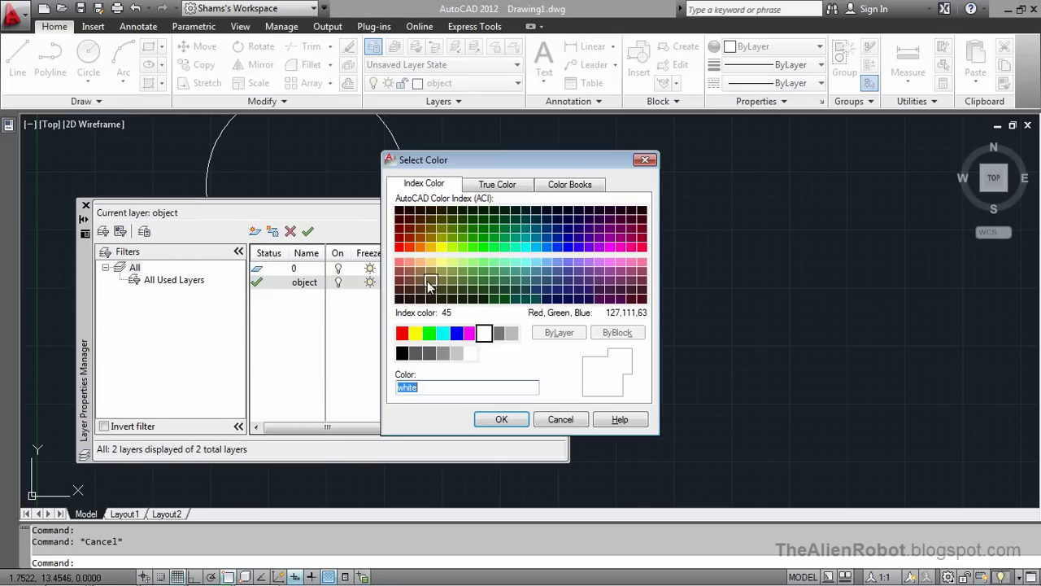
drag(548, 157, 649, 143)
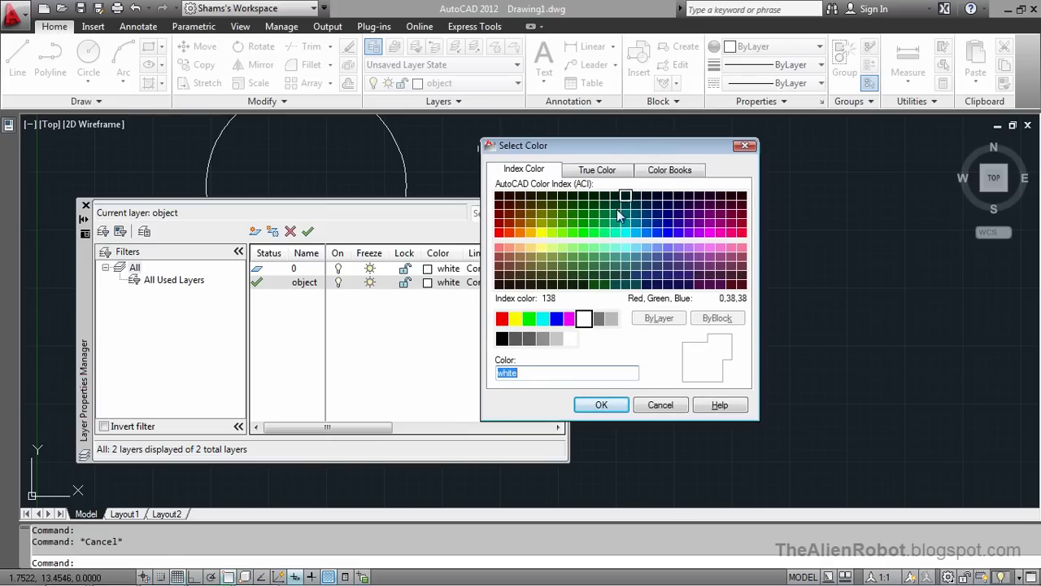
click(542, 233)
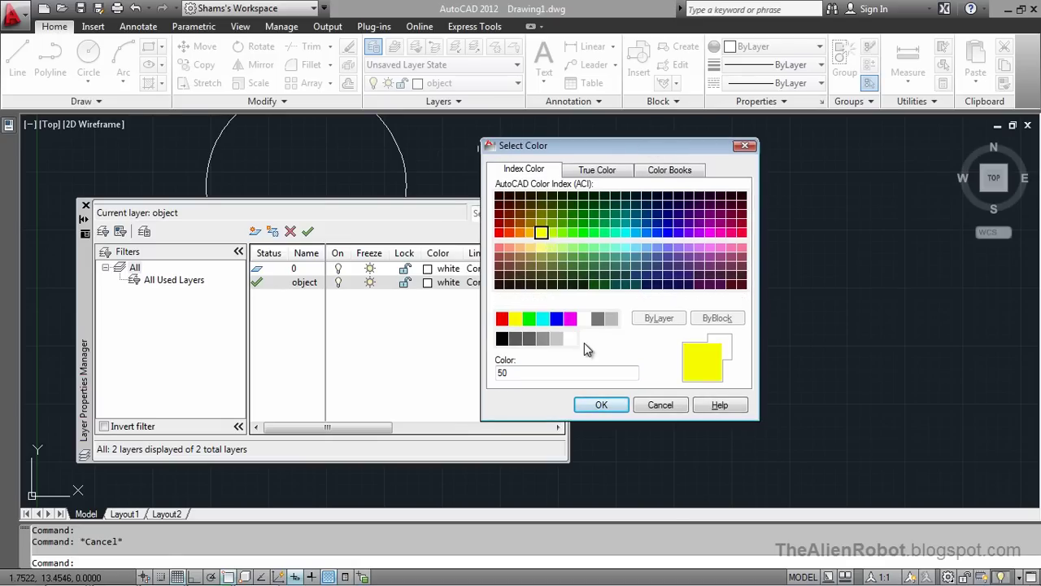
click(606, 404)
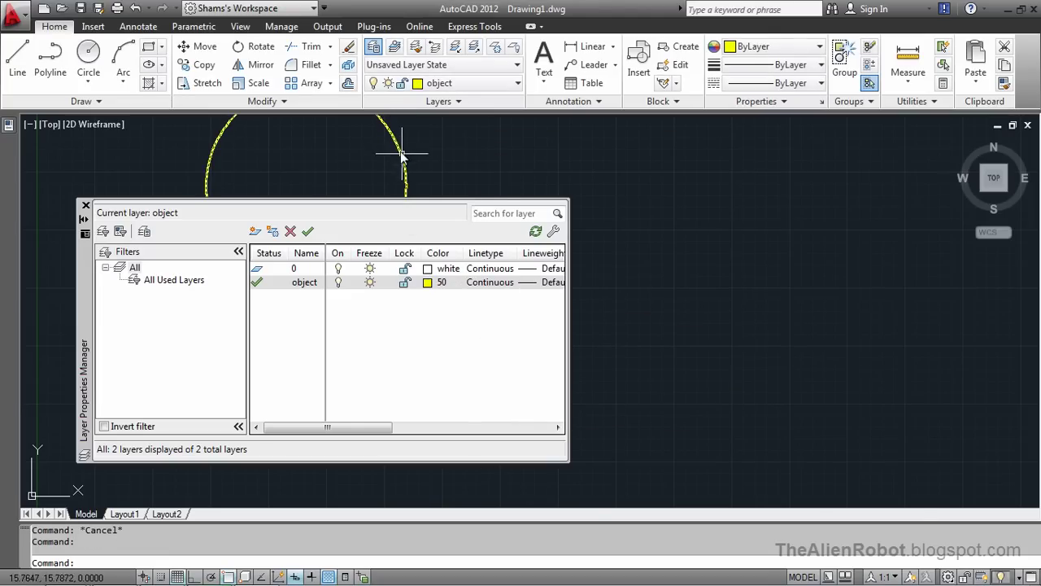
Load the ACAD_ISO07W100 linetype while choosing the object layer's linetype, keep Continuous assigned, and regenerate the drawing
drag(349, 431, 381, 431)
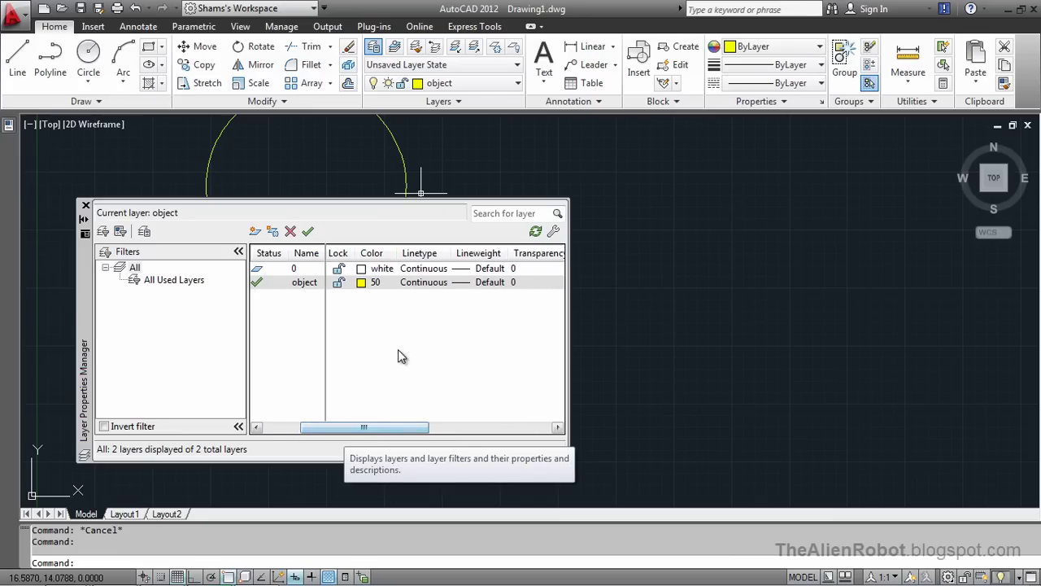
click(426, 283)
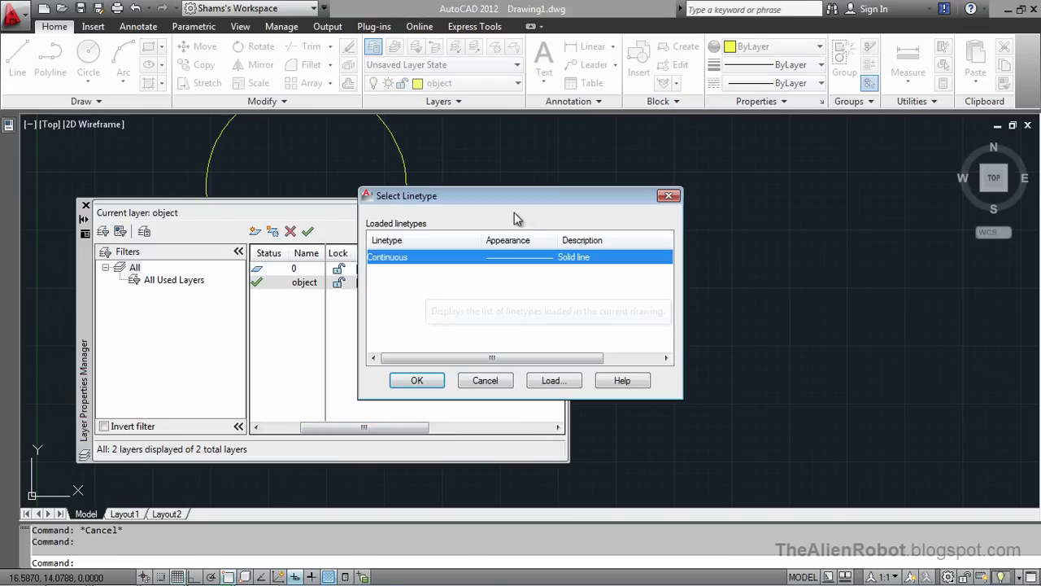
click(543, 382)
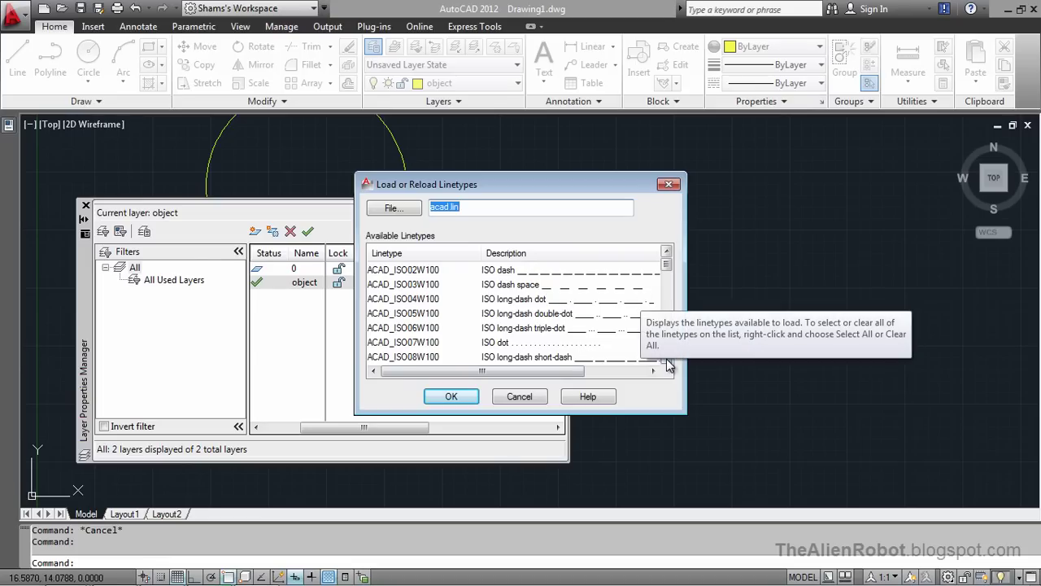
click(666, 361)
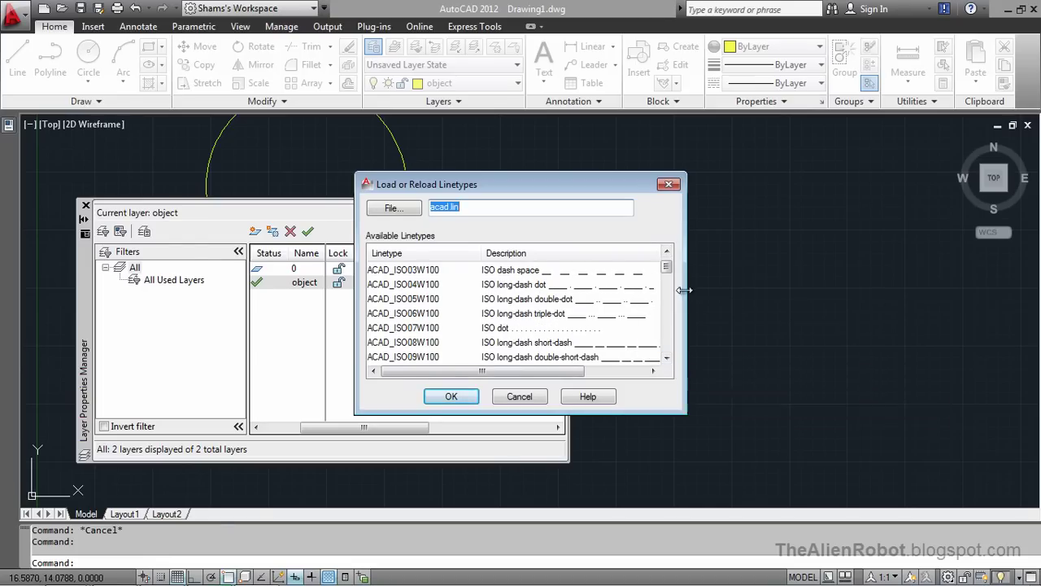
drag(683, 291, 741, 292)
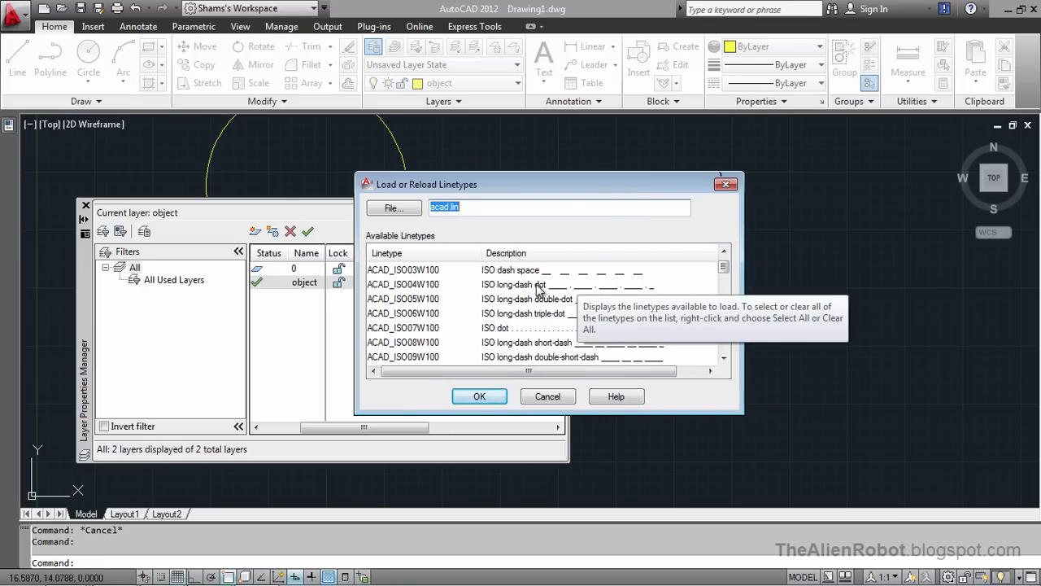
click(514, 328)
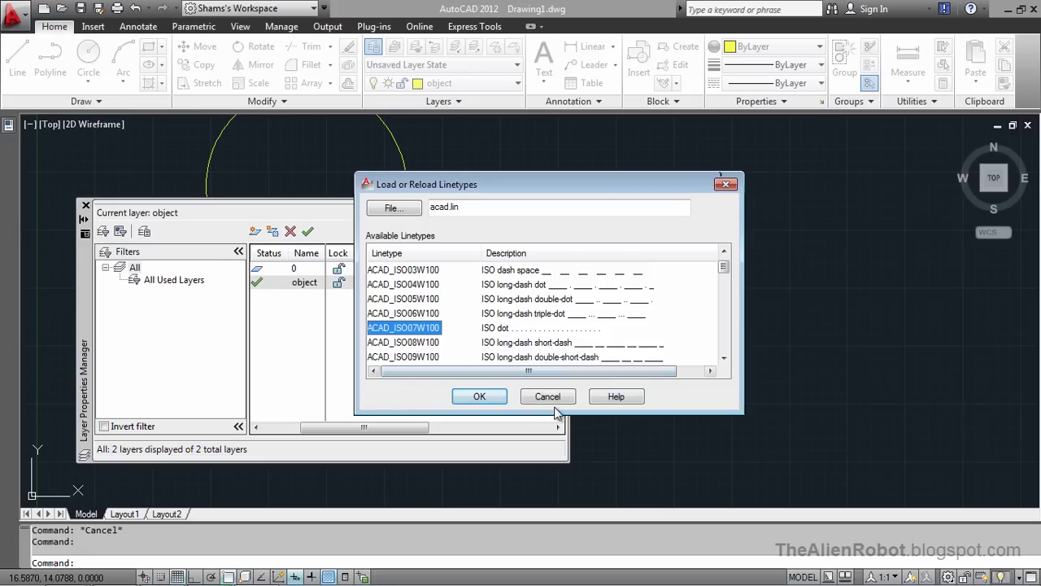
click(479, 396)
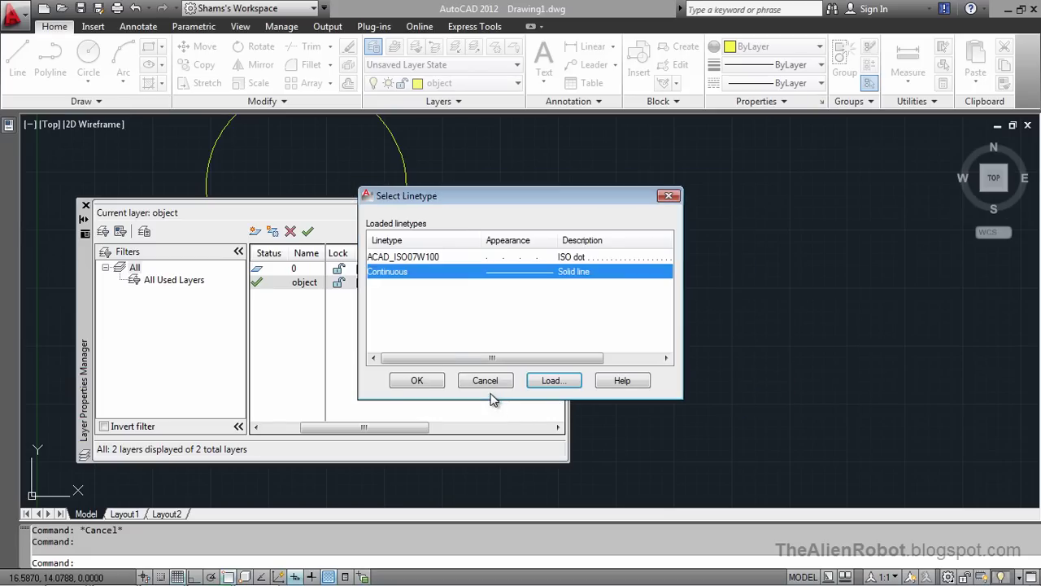
click(419, 382)
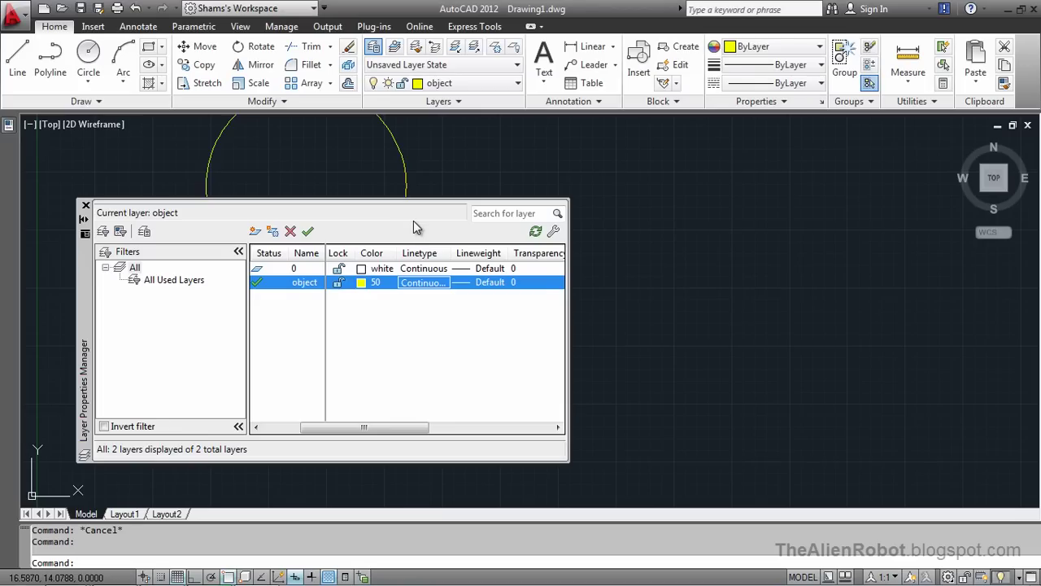
text(RE)
key(Return)
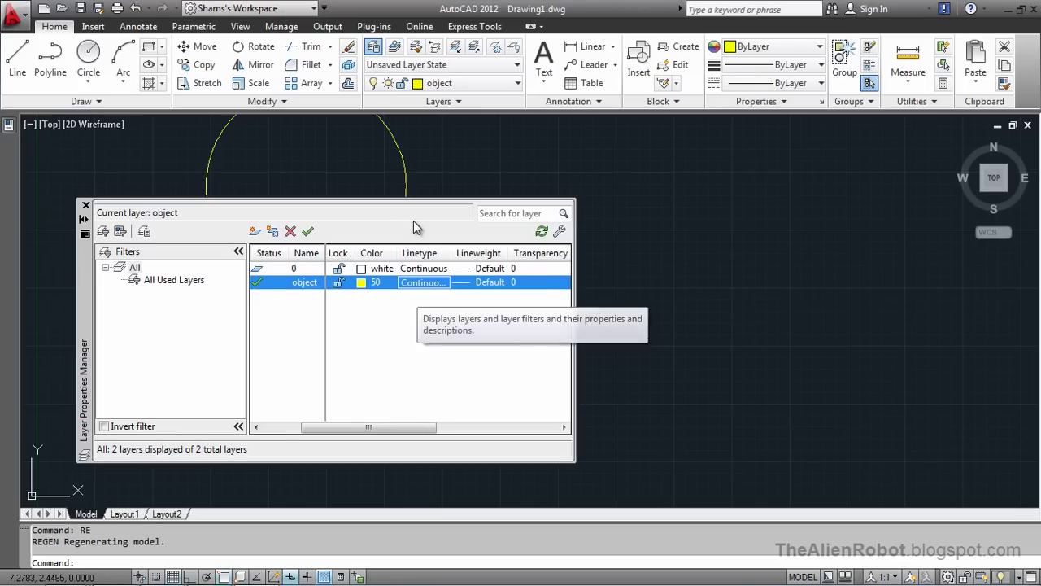
Set the object layer's lineweight to 0.30 mm
click(485, 282)
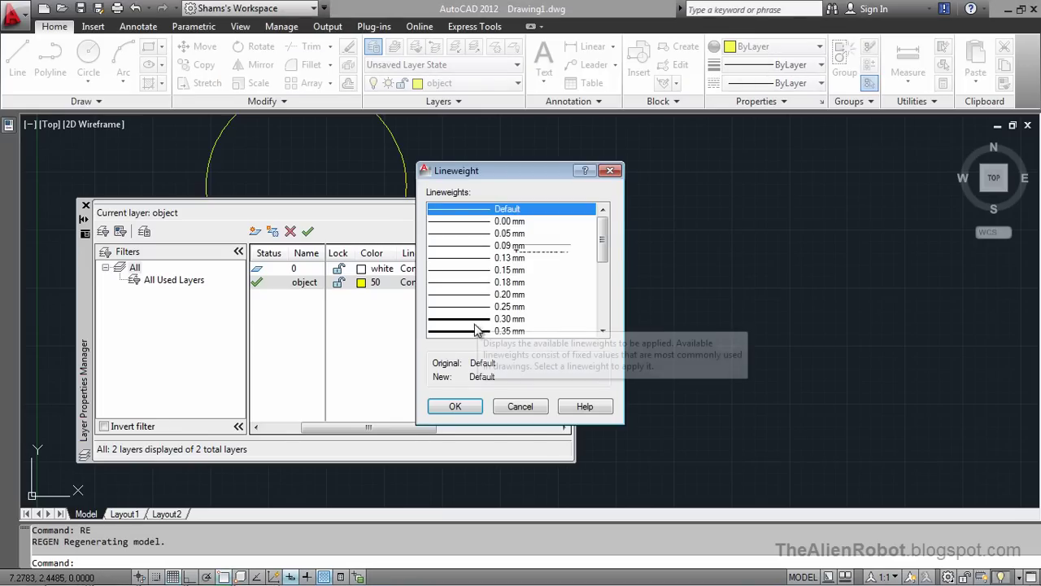
click(478, 319)
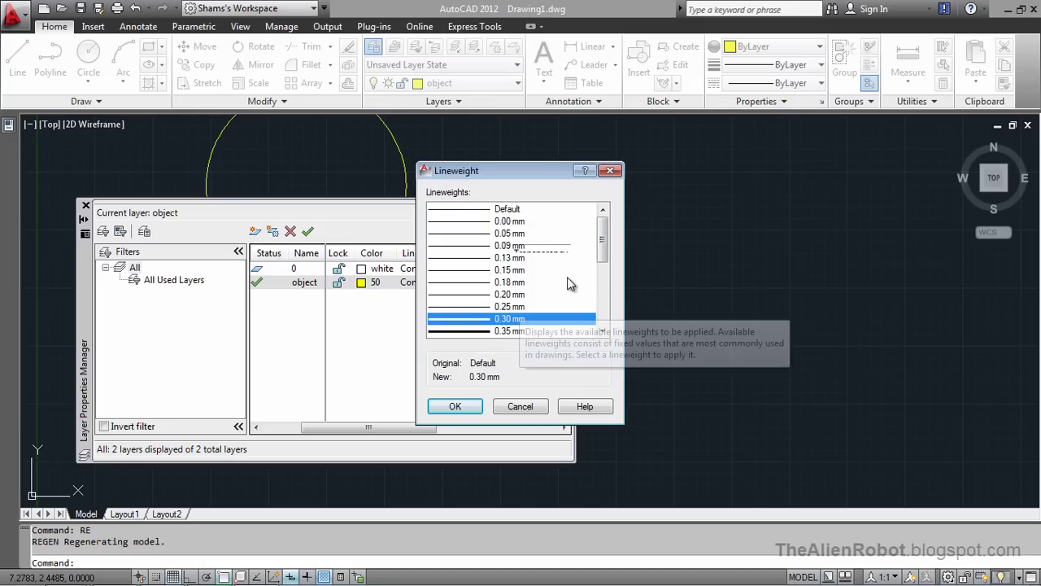
drag(603, 234, 604, 248)
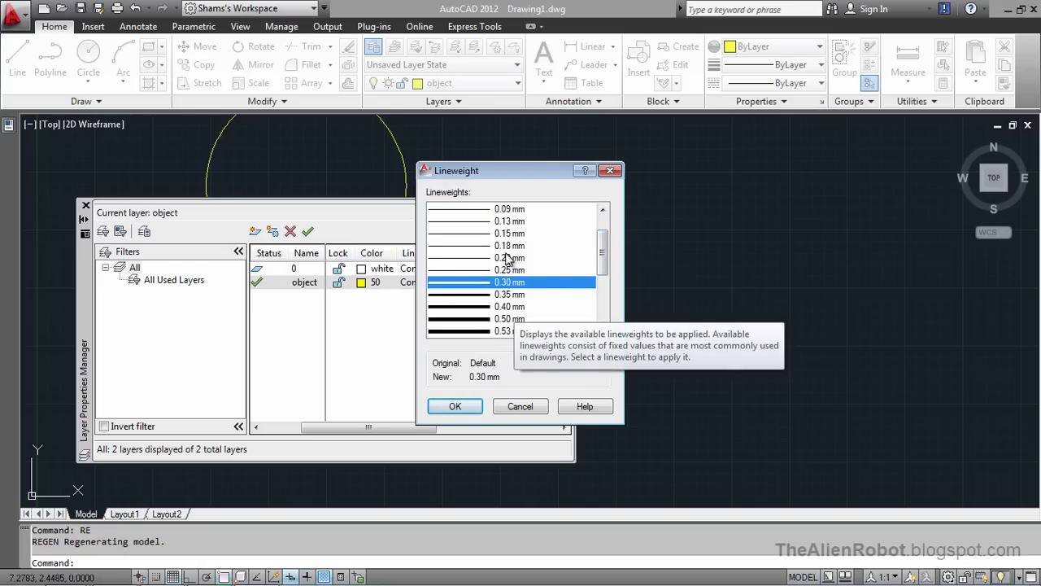
click(456, 407)
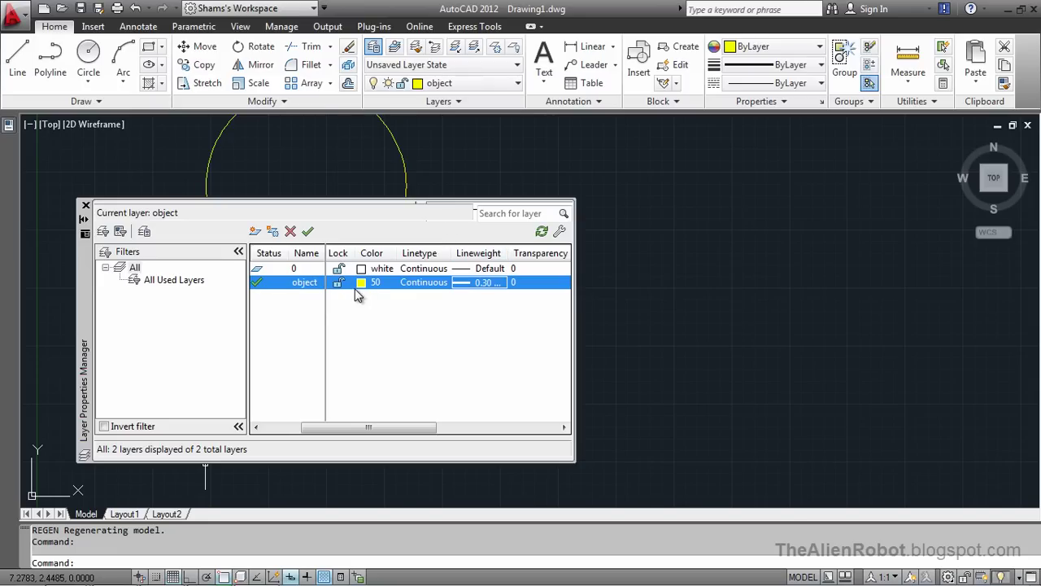
Turn the current object layer off, accepting the current-layer prompt, and switch it back on
drag(365, 427, 293, 431)
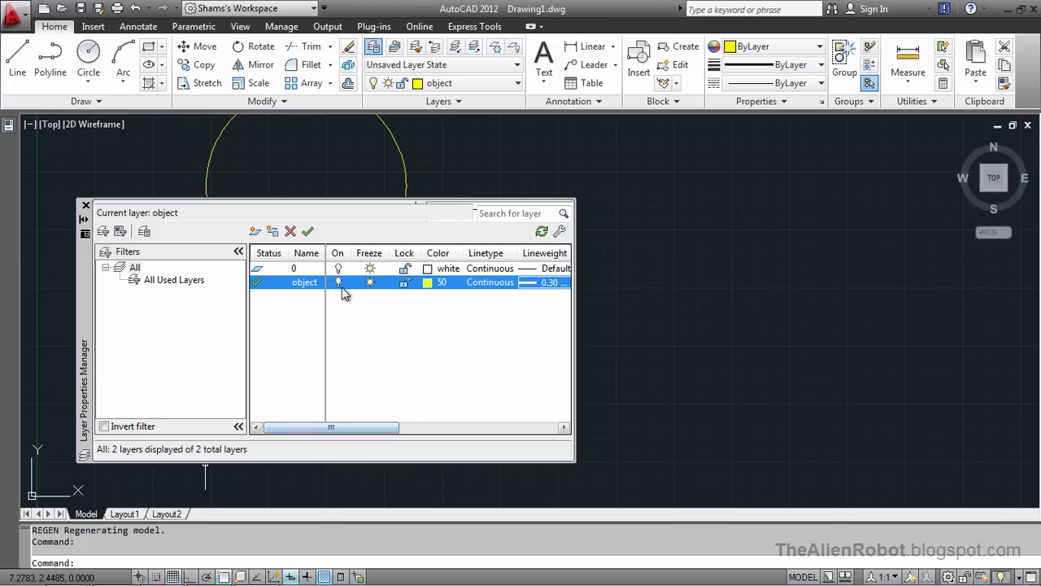
click(338, 282)
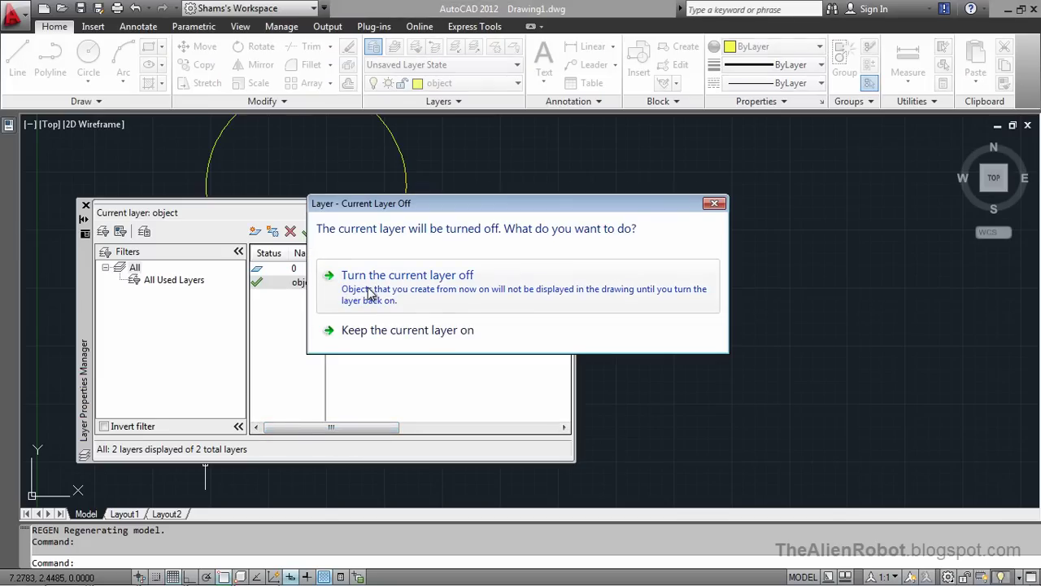
drag(428, 198, 512, 247)
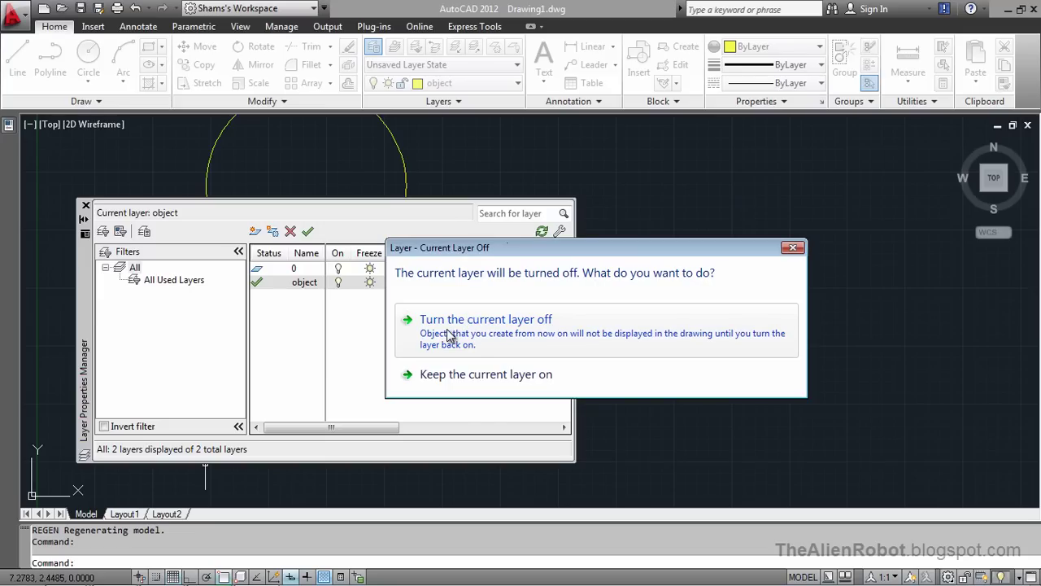
click(446, 330)
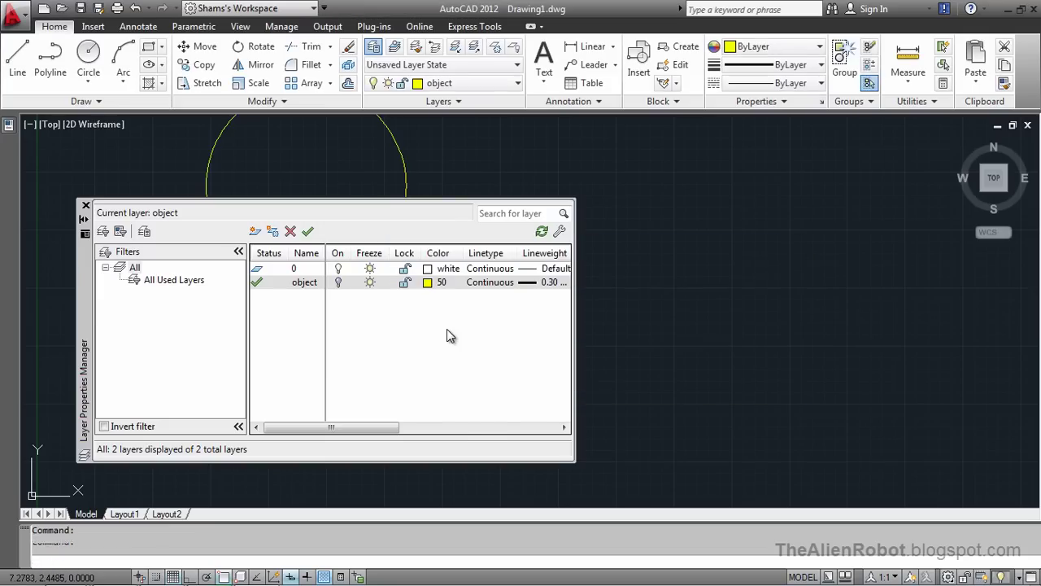
click(339, 282)
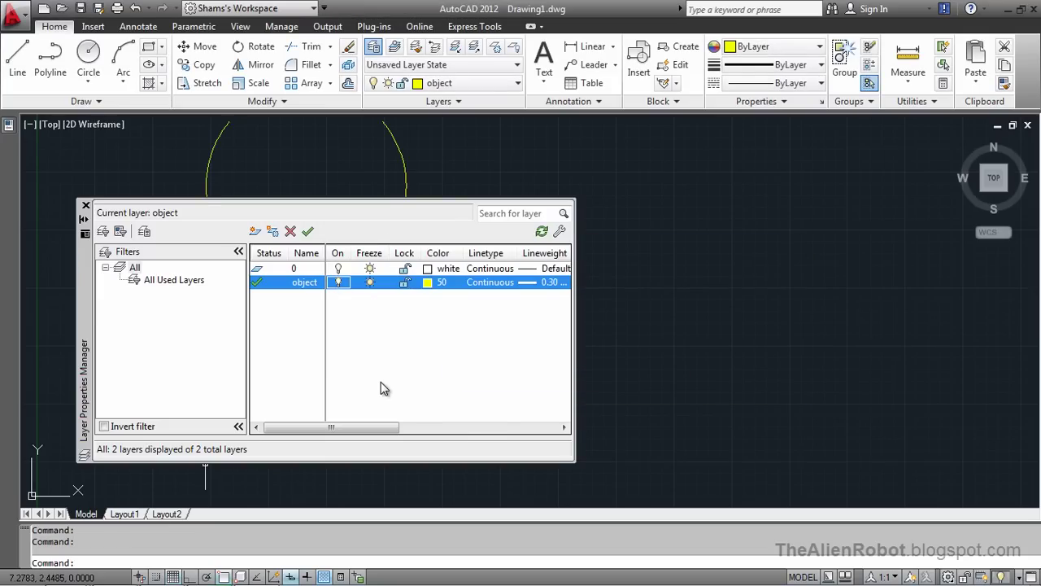
Create a new layer named Layer2 and shift the Layer Properties Manager slightly away from the drawing's Y axis
click(254, 232)
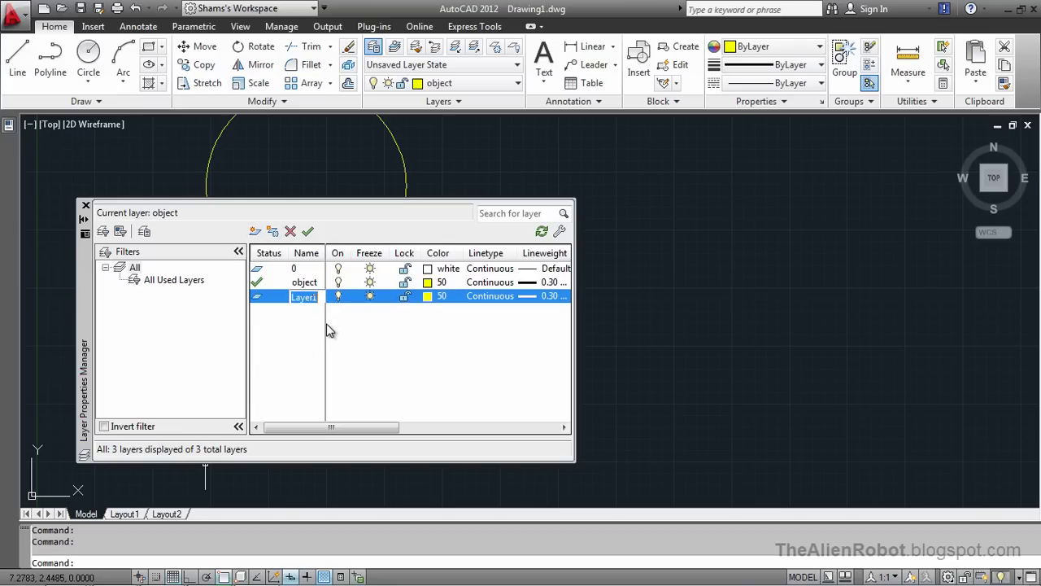
key(Return)
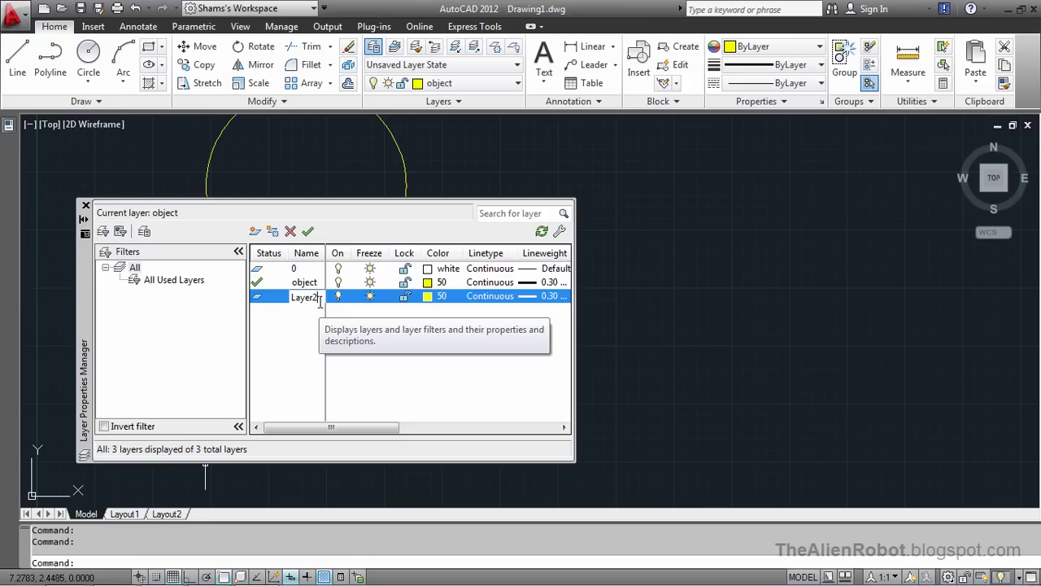
click(317, 297)
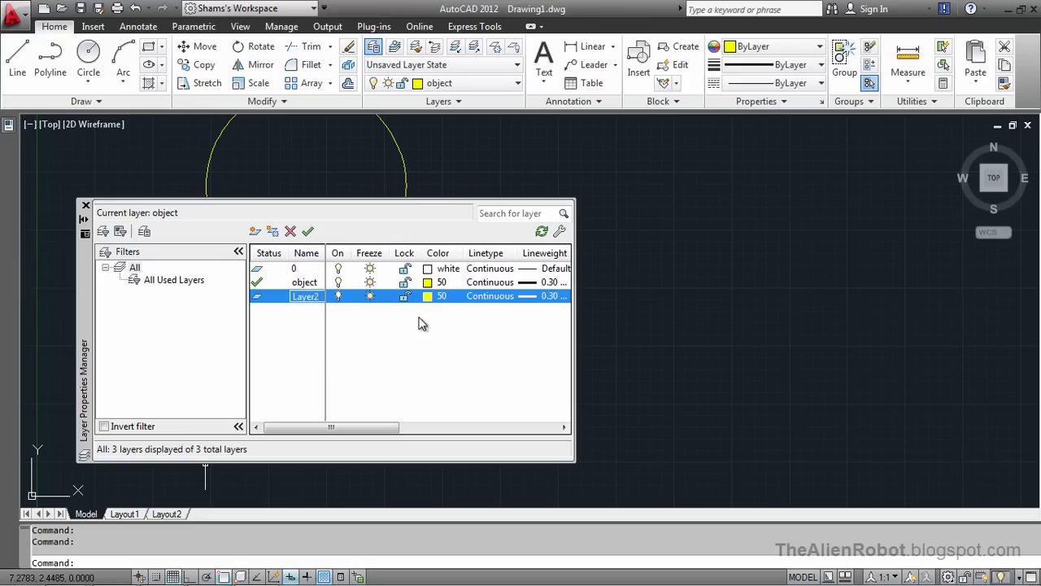
drag(371, 429, 339, 397)
drag(83, 288, 162, 303)
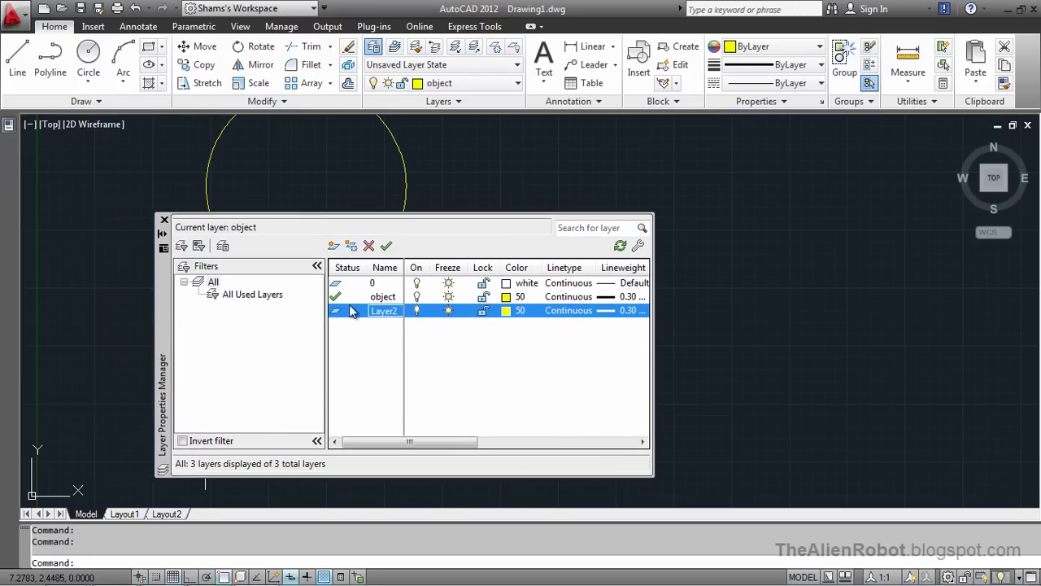
click(410, 442)
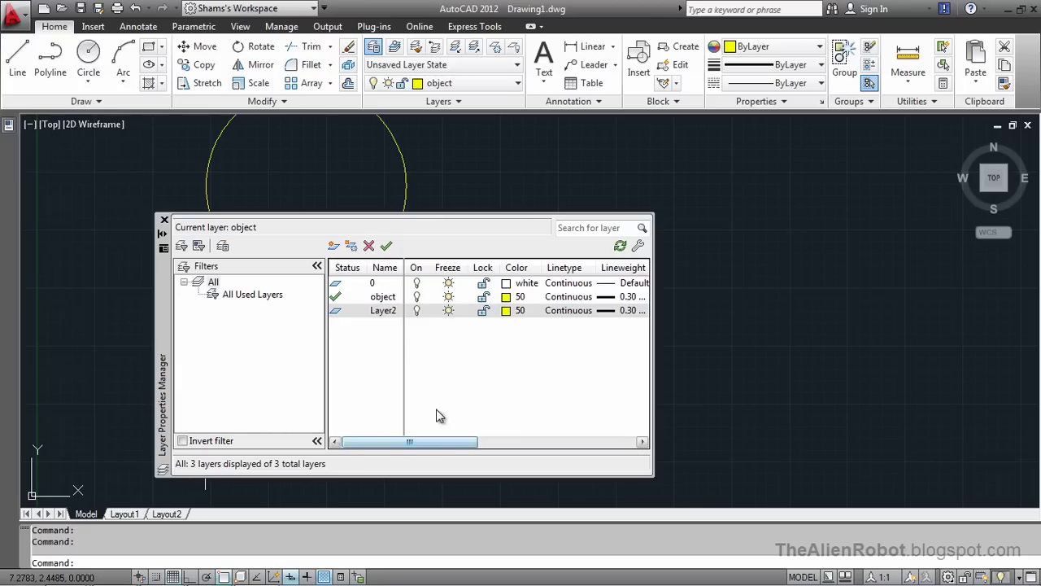
Set Layer2's color to green and make Layer2 the current layer
click(506, 310)
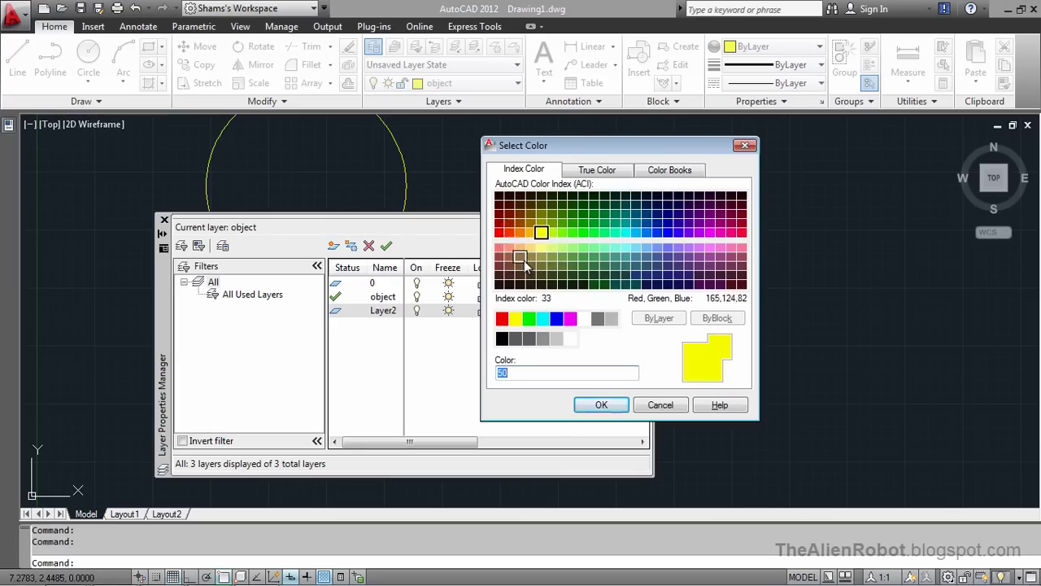
click(530, 318)
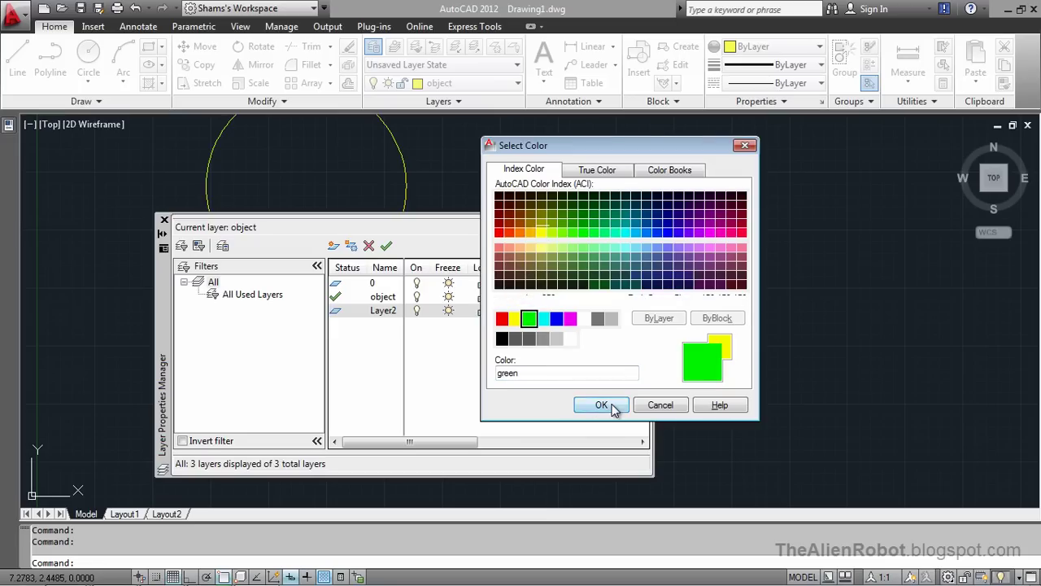
click(611, 405)
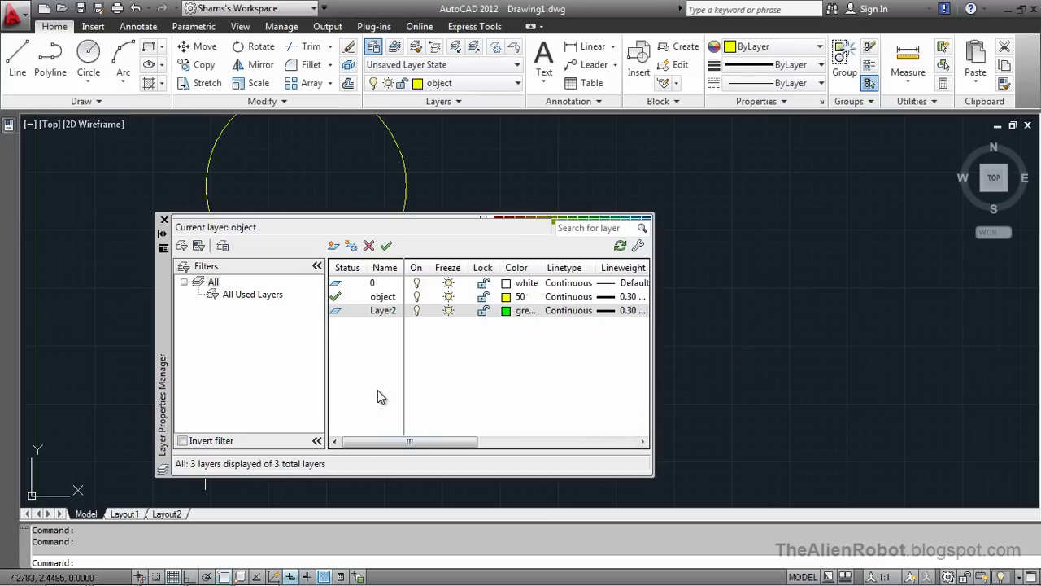
click(387, 246)
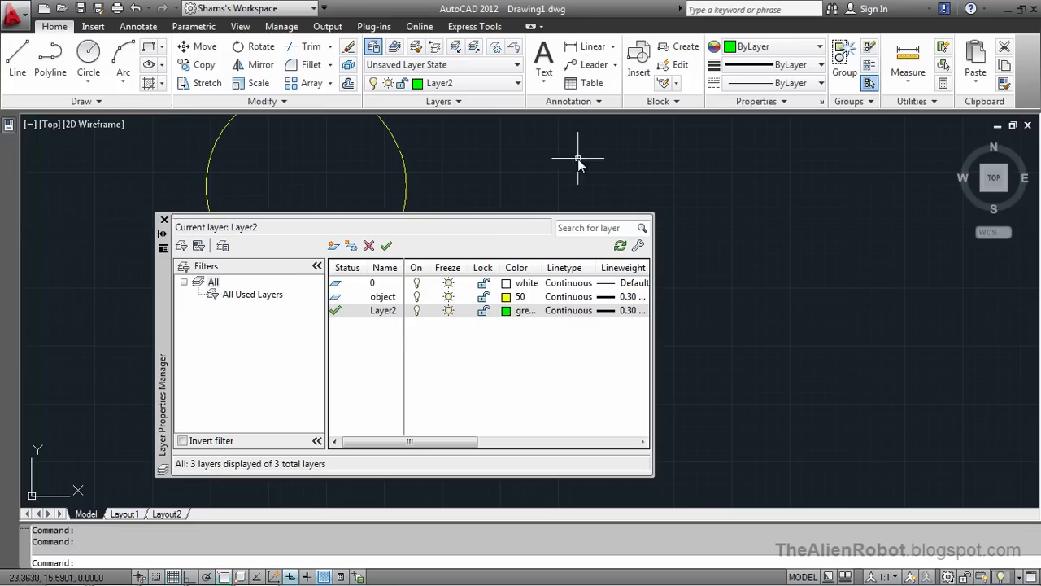
Draw three connected line segments on Layer2 beside the Layer Properties Manager: one horizontal, one sloping down, and one nearly vertical
click(31, 66)
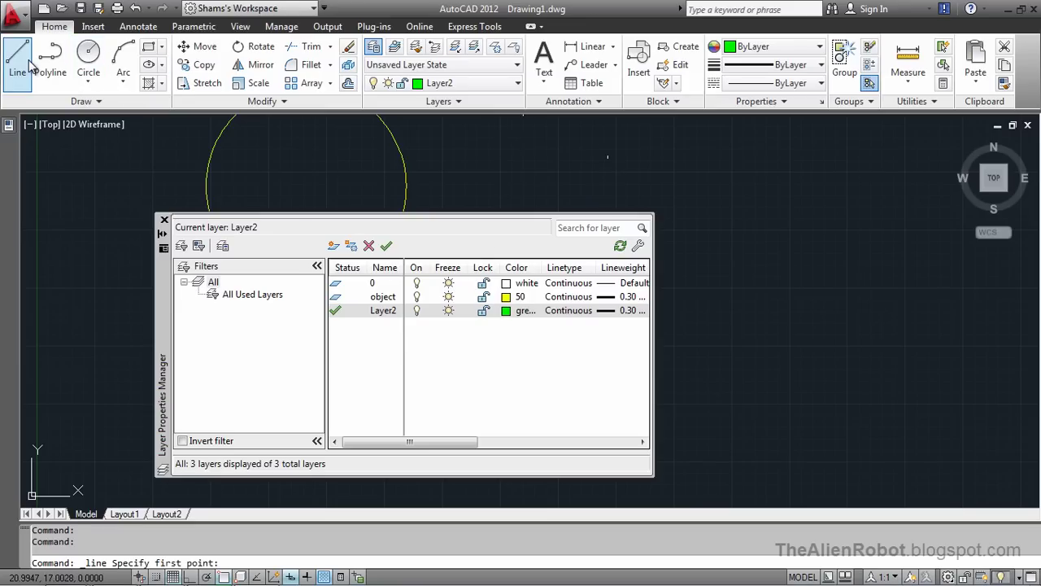
click(696, 173)
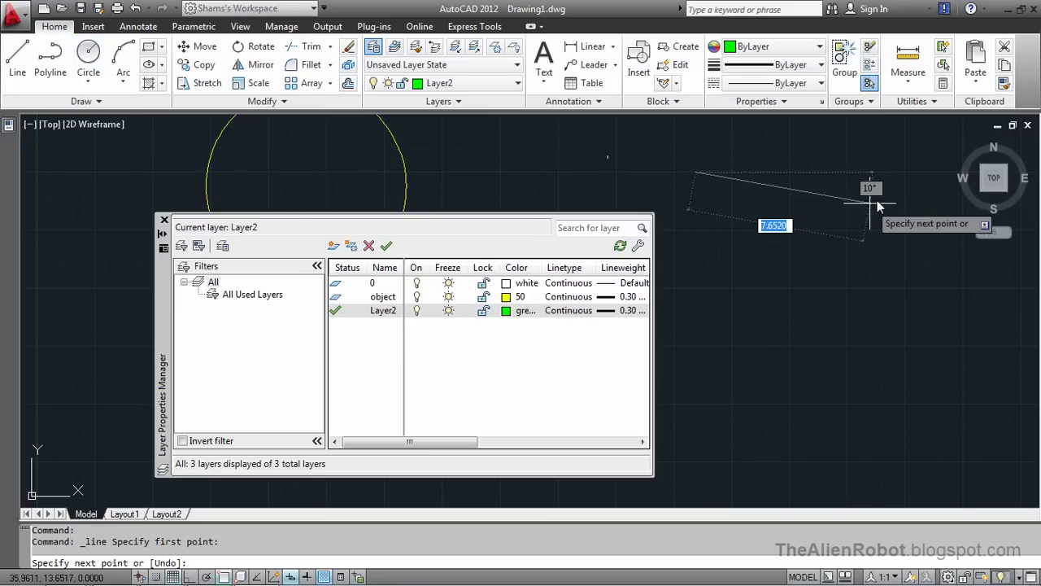
click(789, 173)
click(873, 244)
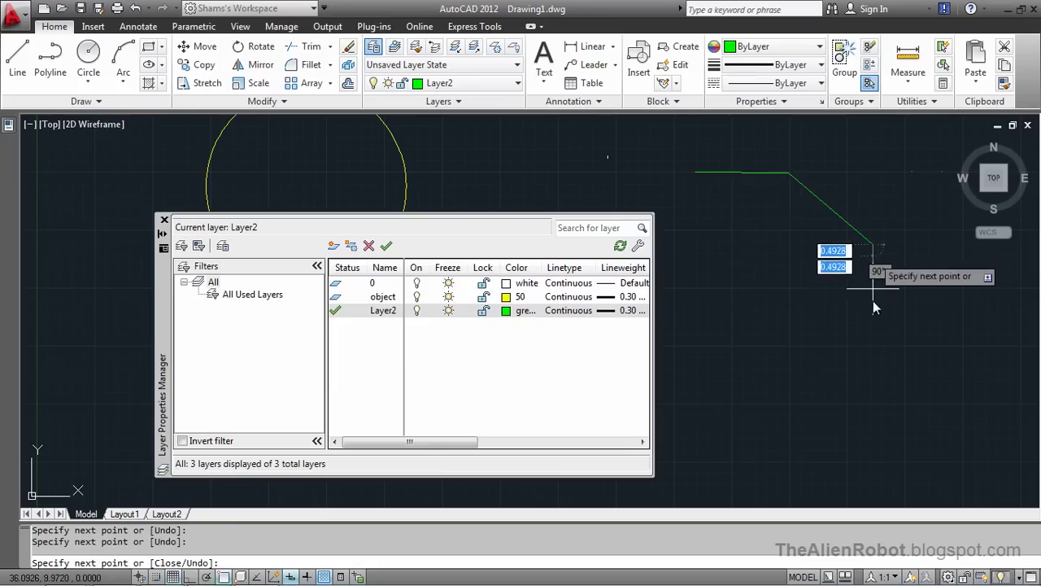
click(868, 395)
key(Escape)
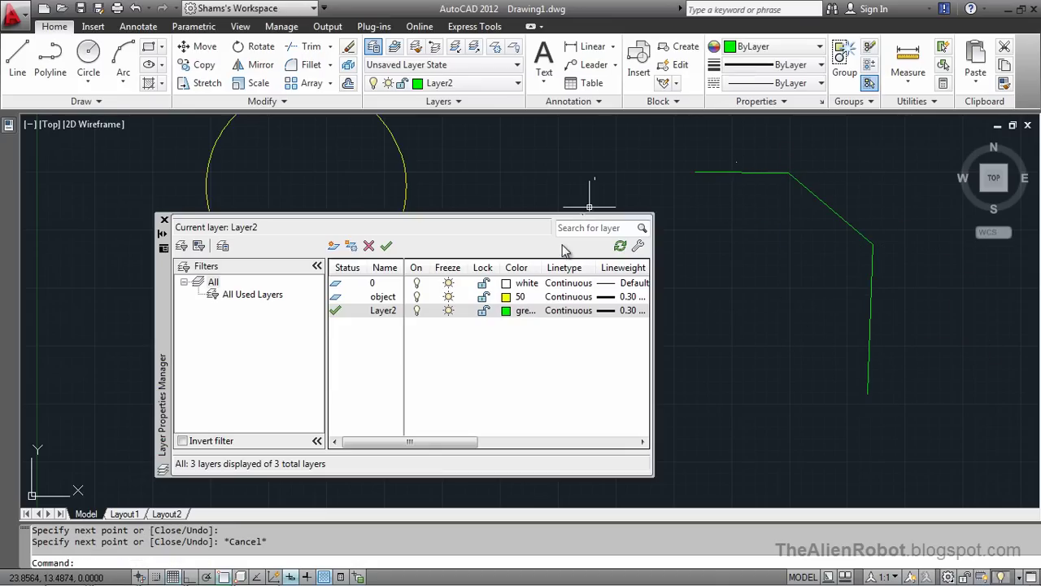
Erase the yellow circle on the object layer
click(406, 174)
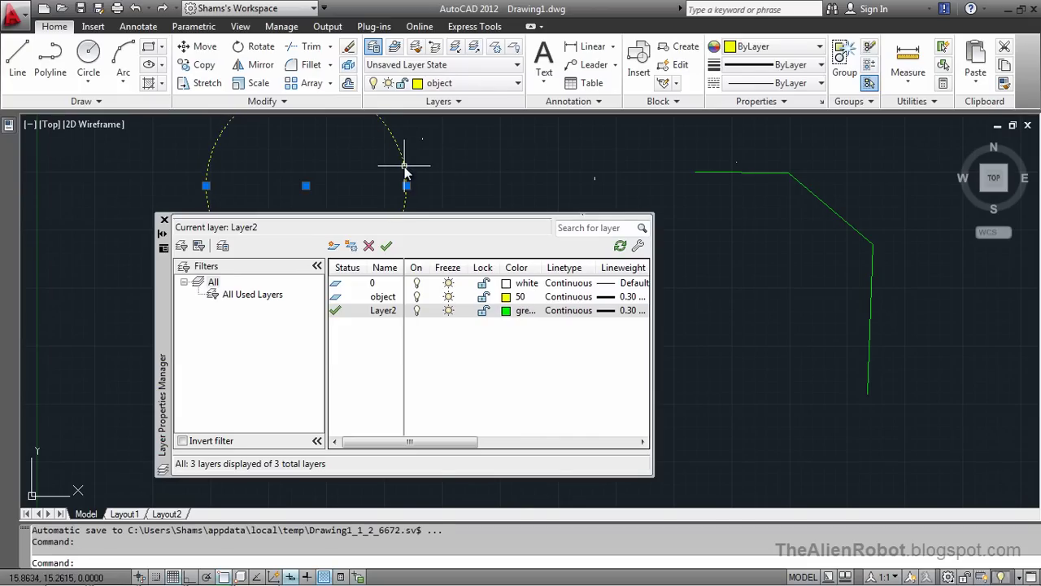
key(Delete)
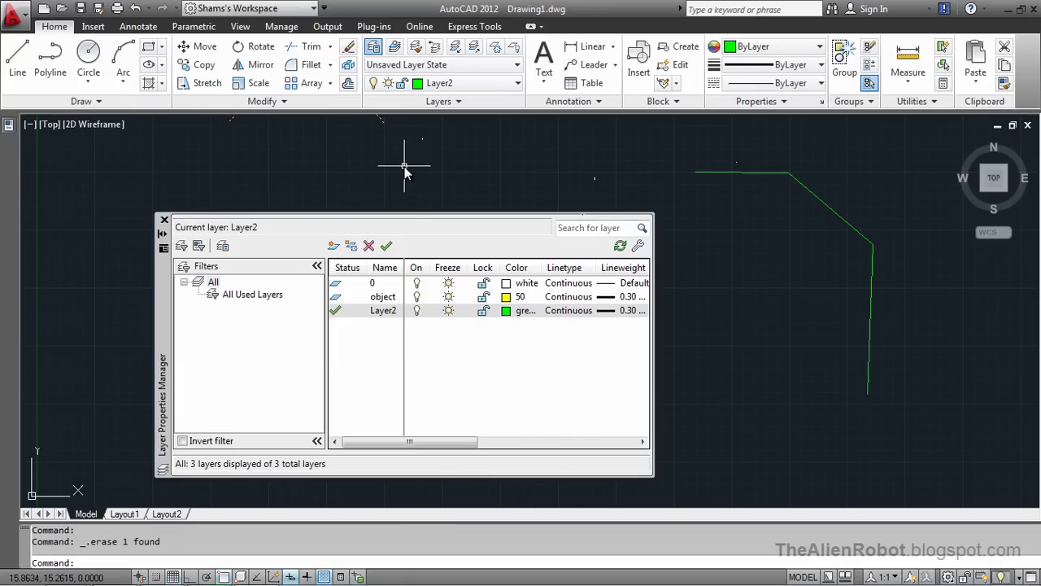
click(427, 240)
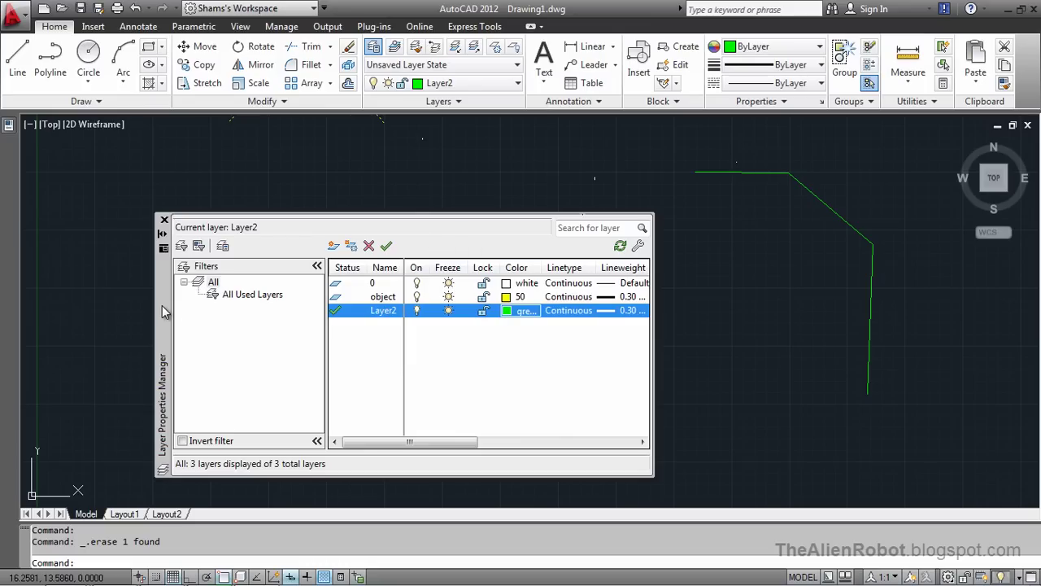
Move the Layer Properties Manager further away from the green lines and make the object layer current
drag(163, 305, 88, 286)
key(Up)
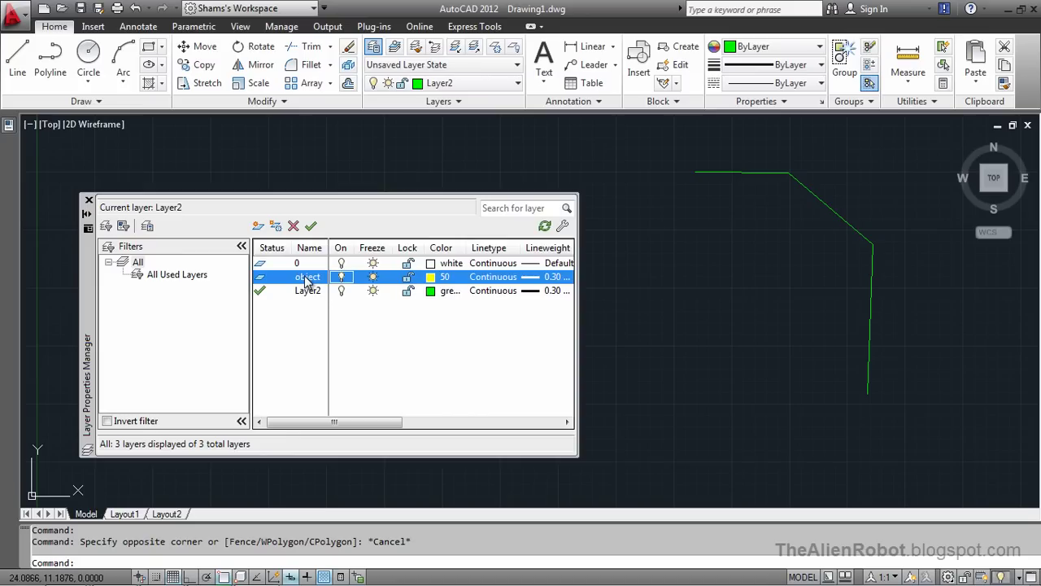
double_click(306, 278)
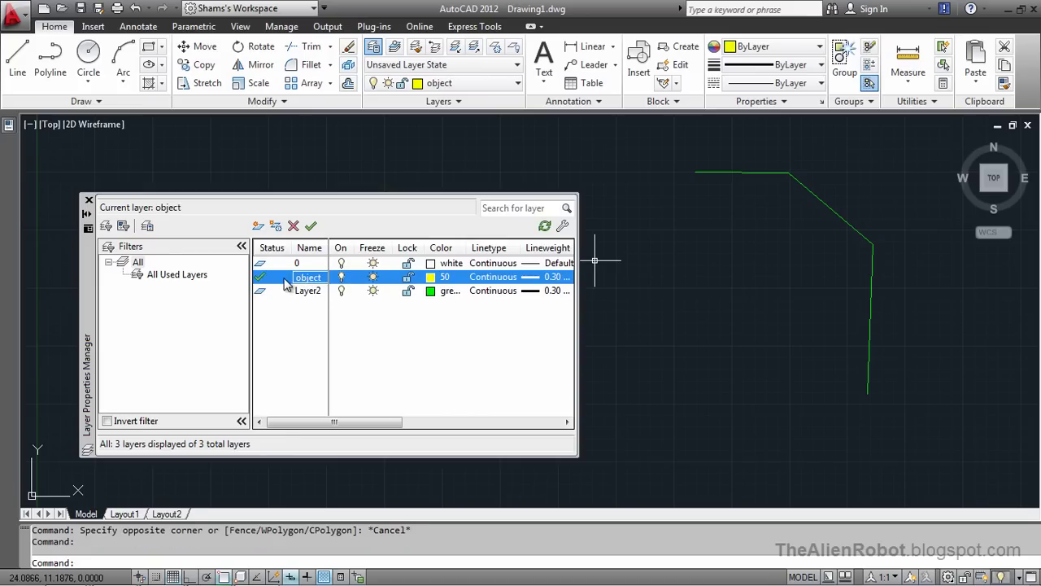
Try to delete Layer2 while it still contains the green lines
click(300, 292)
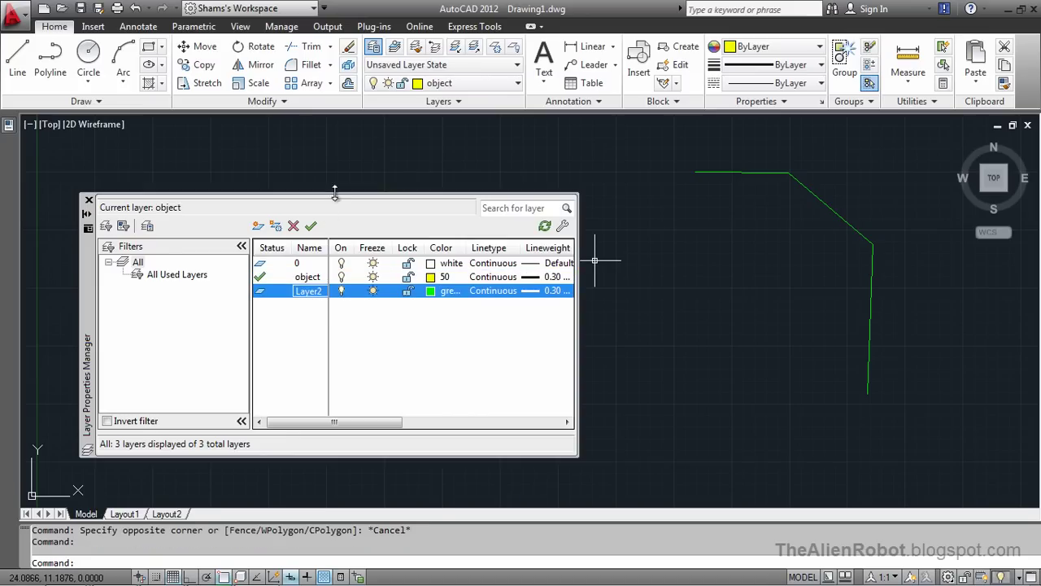
click(292, 225)
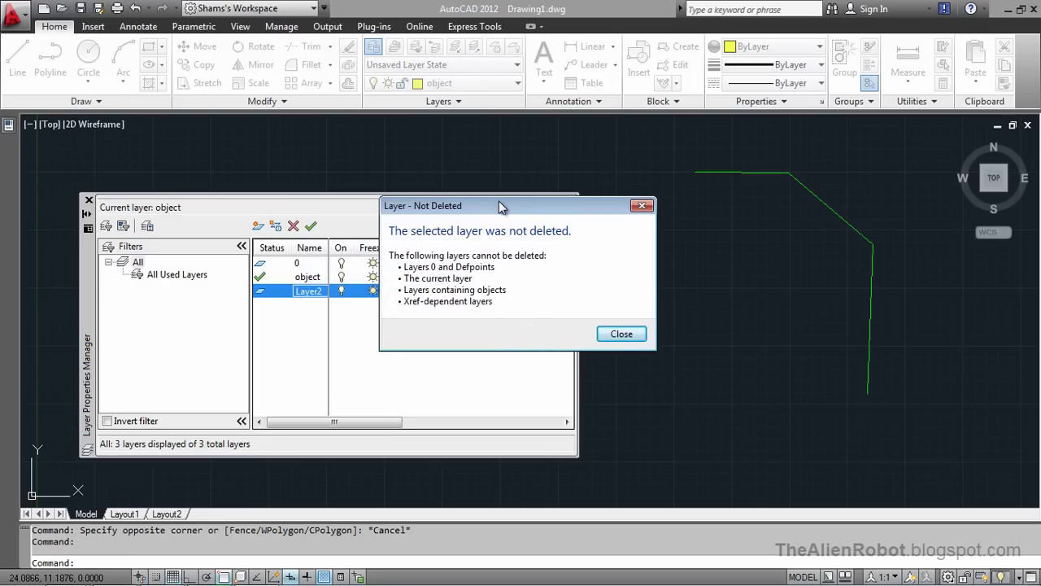
drag(499, 208, 449, 248)
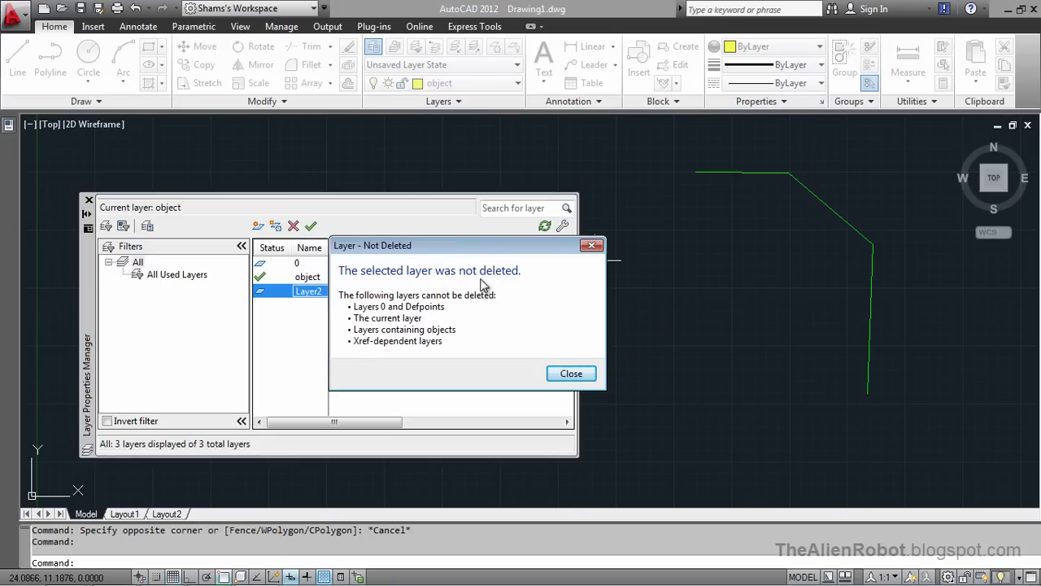
click(554, 374)
Erase the three connected green lines on Layer2
click(686, 142)
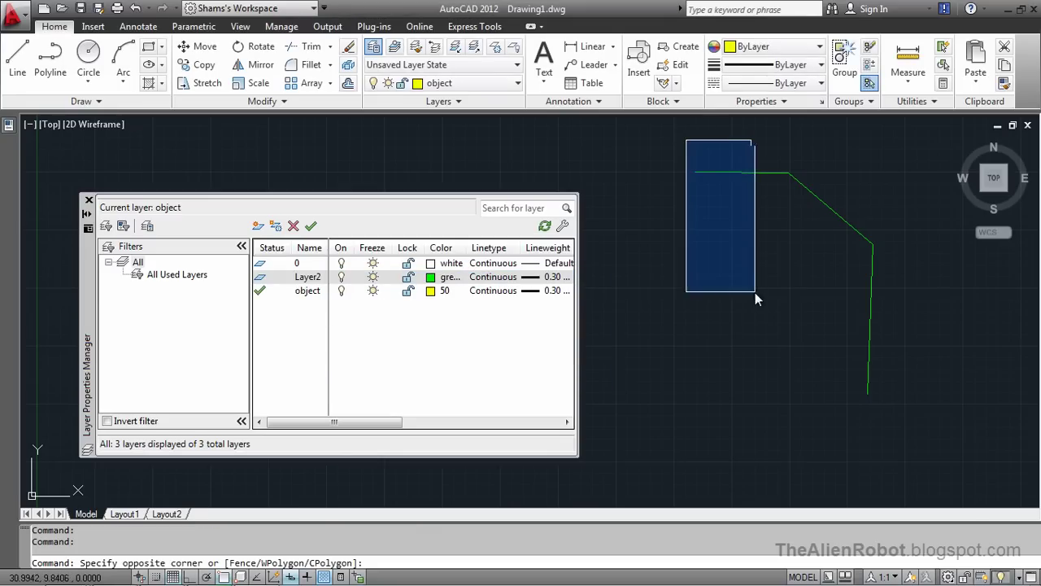
click(892, 423)
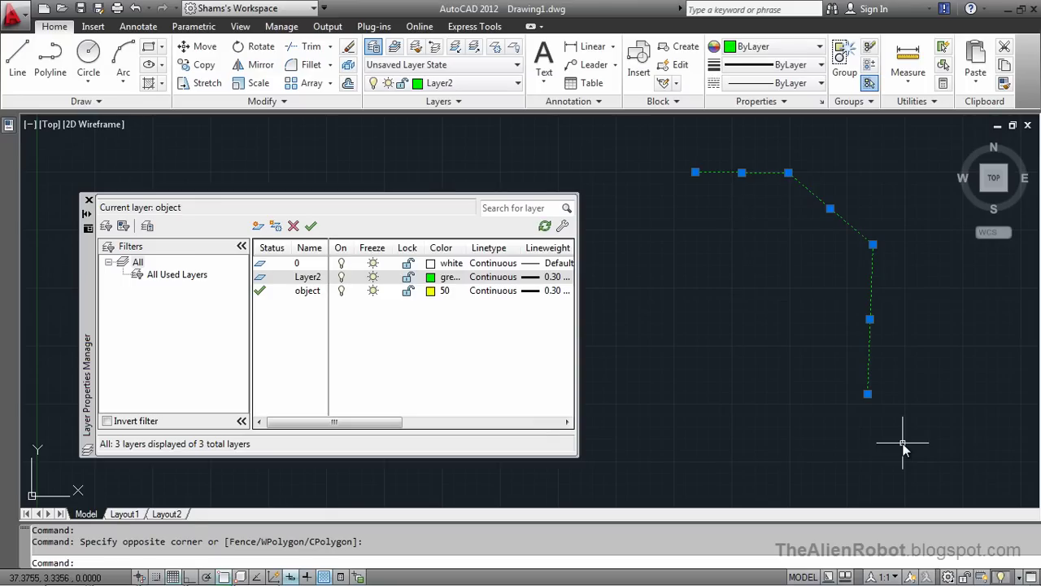
key(Delete)
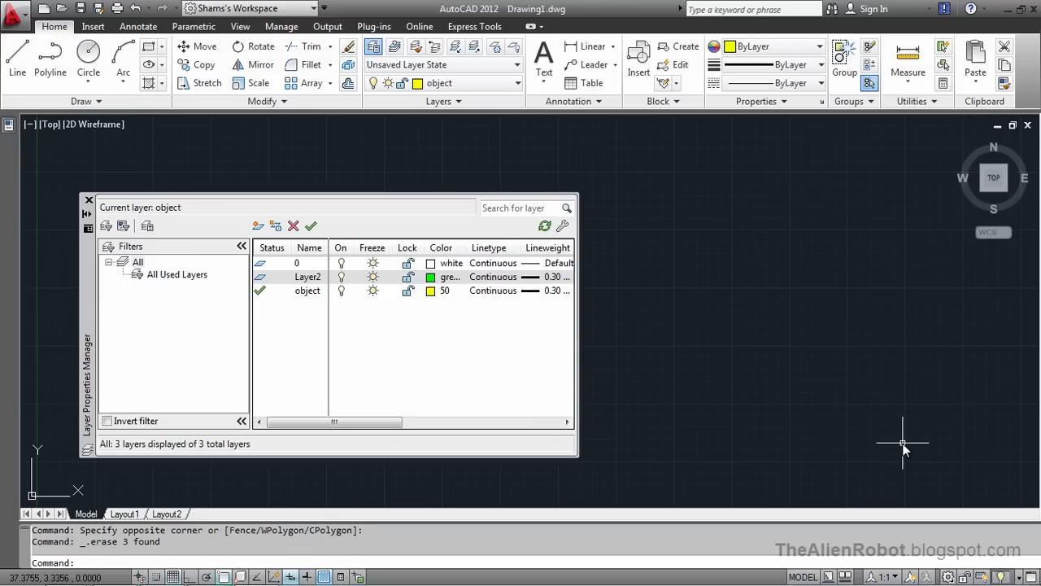
Delete the emptied Layer2 from the layer list
click(301, 279)
click(301, 279)
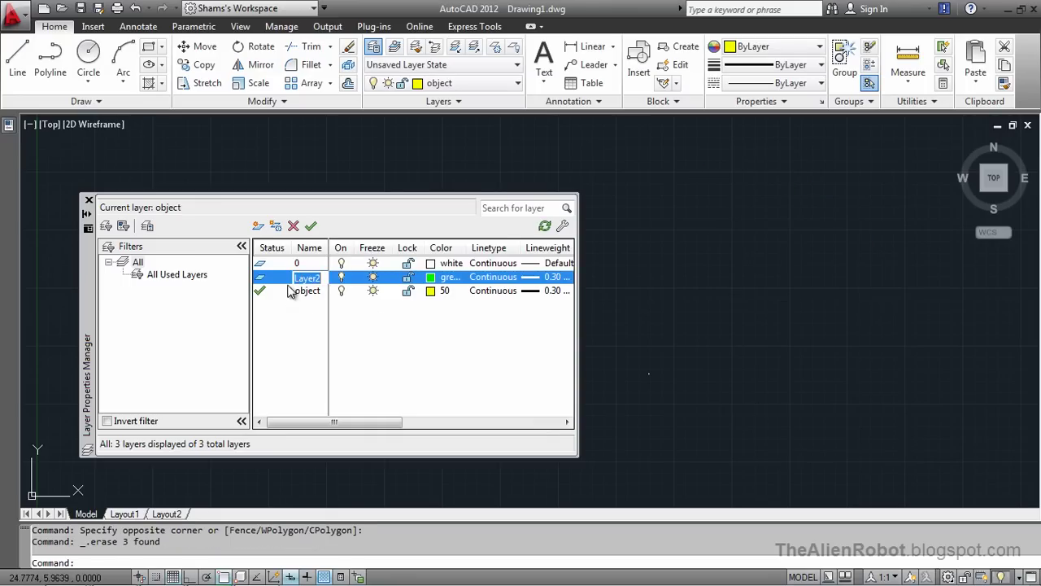
click(290, 277)
click(293, 226)
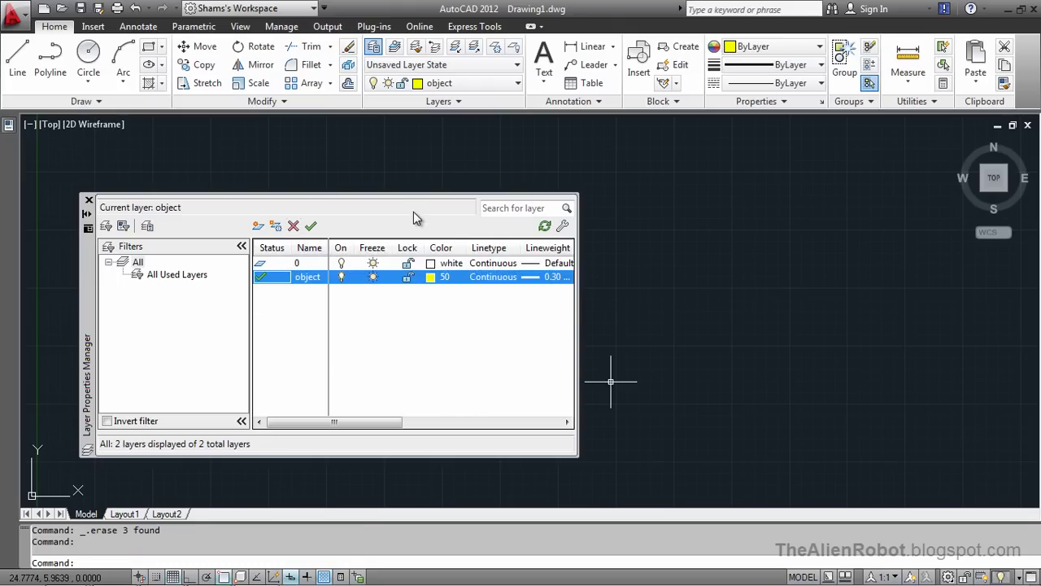
click(552, 249)
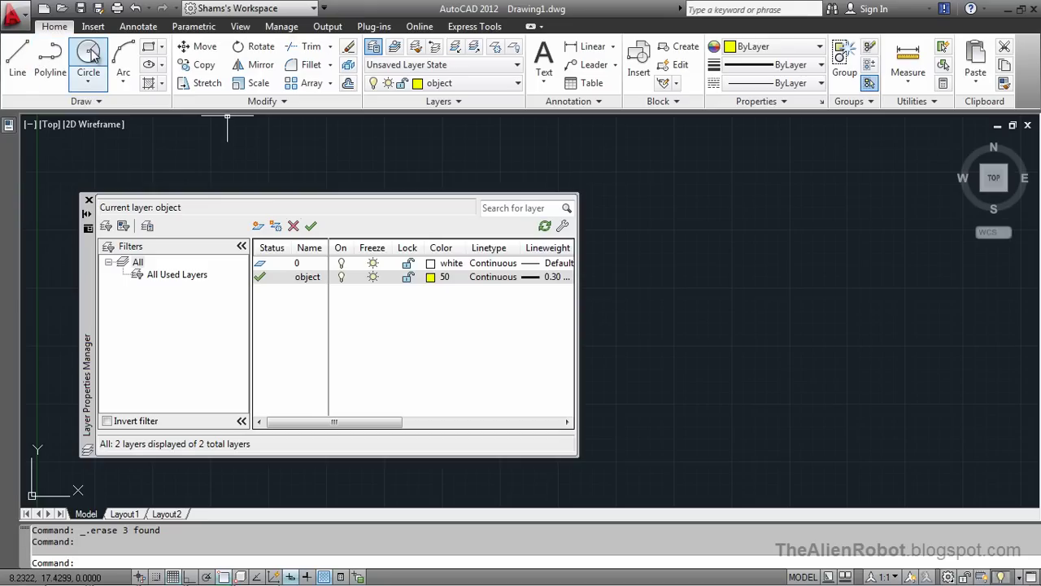
Draw three connected line segments on the object layer beside the Layer Properties Manager: one nearly horizontal, one sloping down, and one short steep one
click(17, 56)
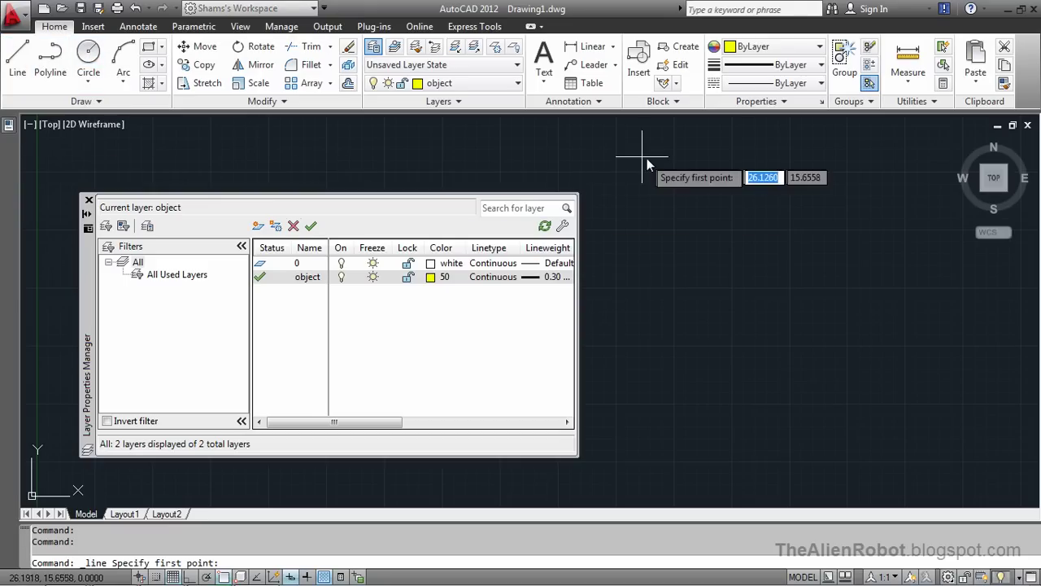
click(647, 157)
click(838, 156)
click(948, 301)
click(919, 400)
key(Escape)
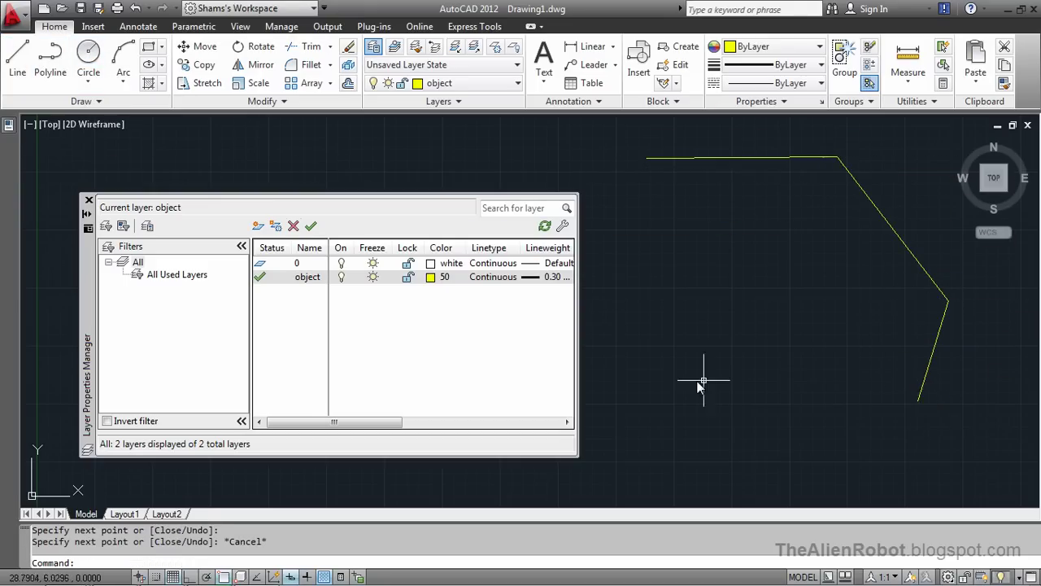
Make layer 0 current and draw a circle on it, partly behind the Layer Properties Manager and below the yellow horizontal line
click(290, 265)
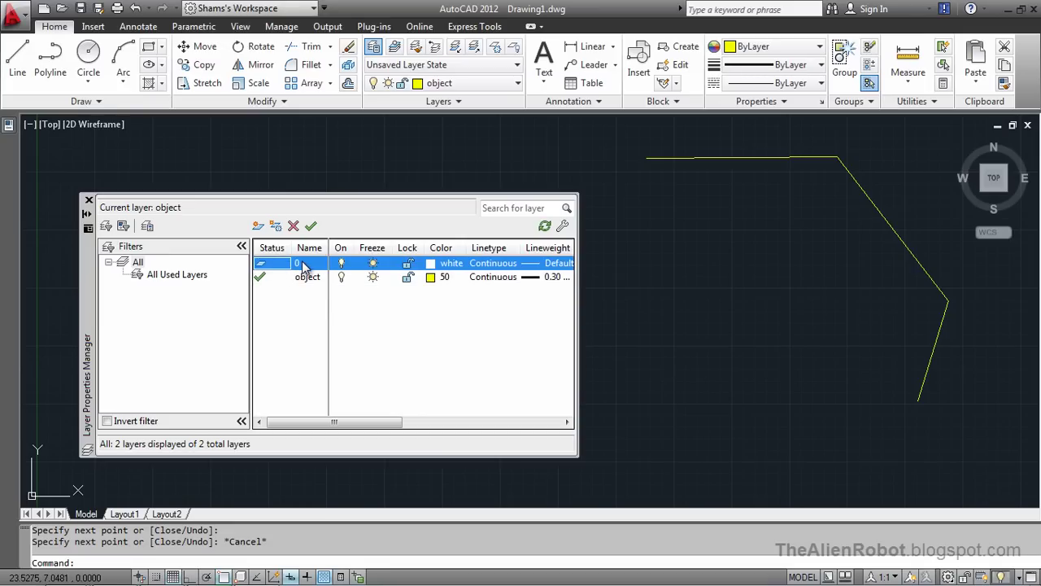
click(311, 225)
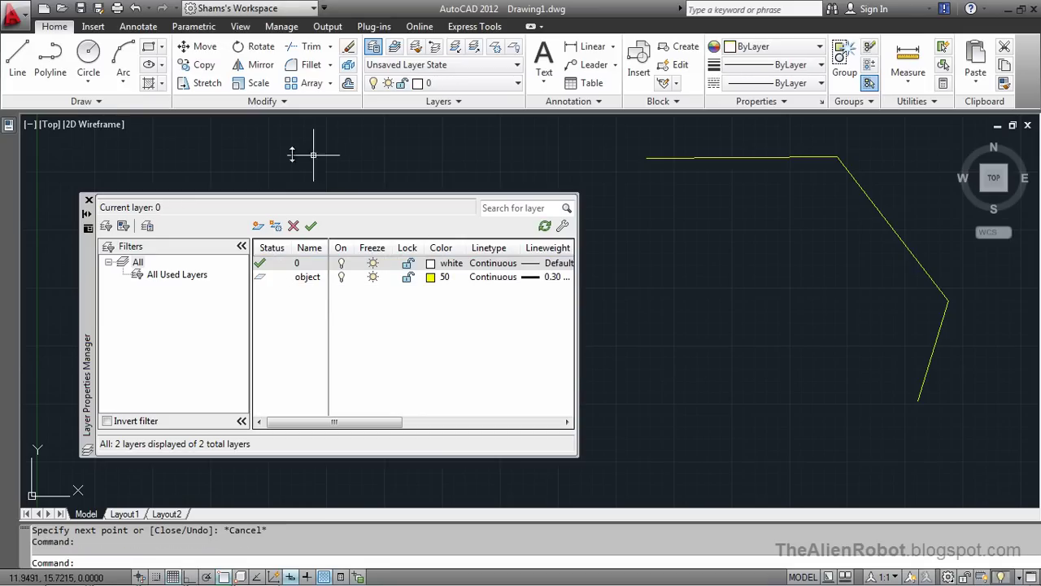
click(88, 55)
click(610, 232)
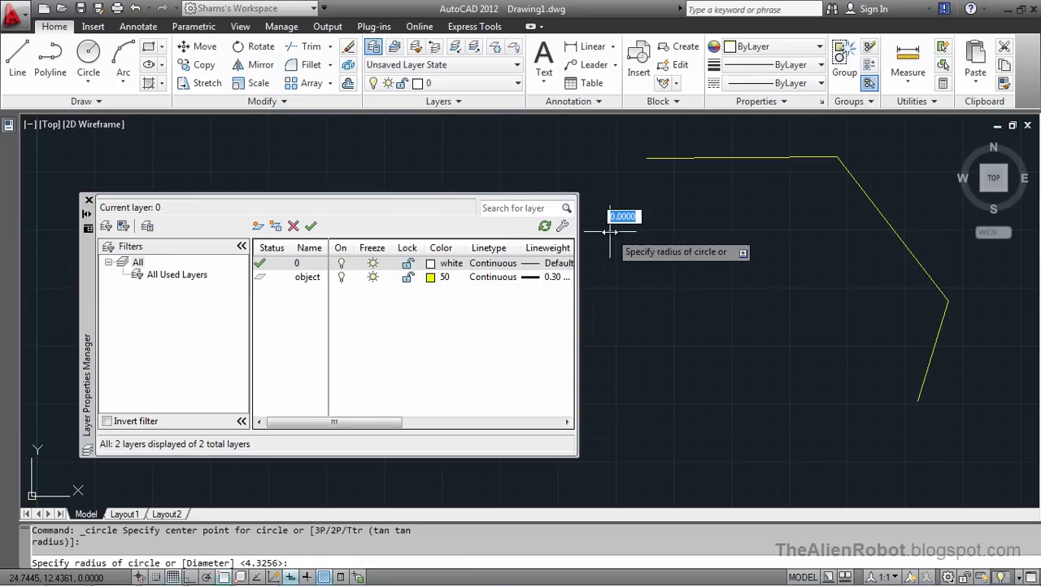
click(651, 283)
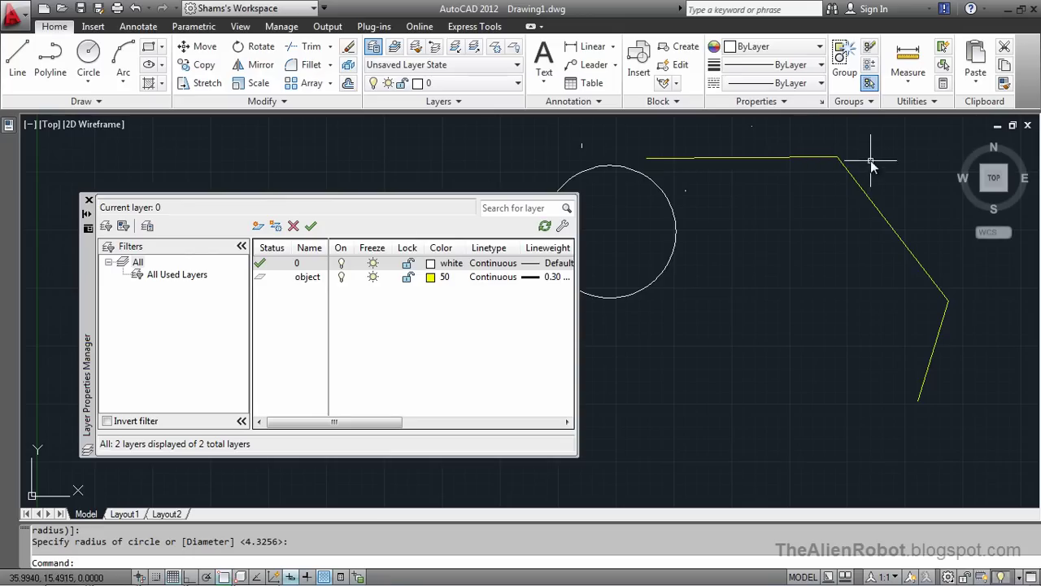
Erase the three connected yellow lines and delete the emptied object layer
click(805, 160)
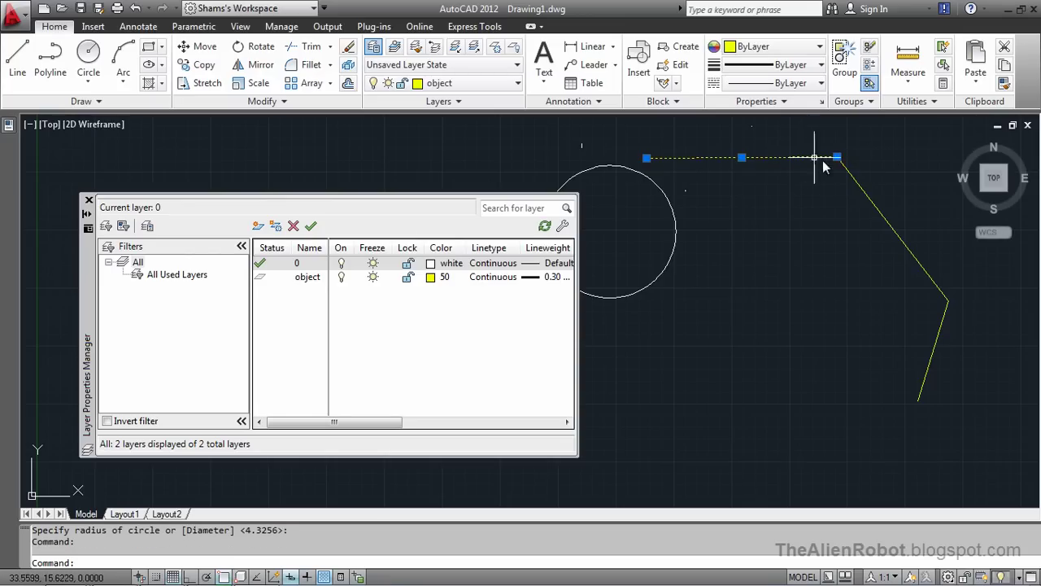
click(834, 135)
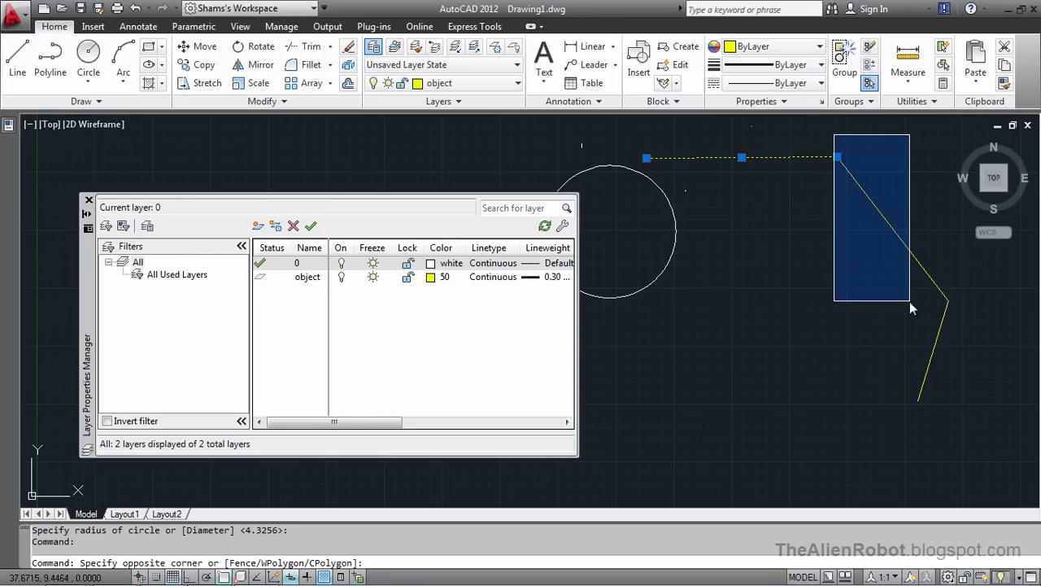
click(968, 453)
key(Delete)
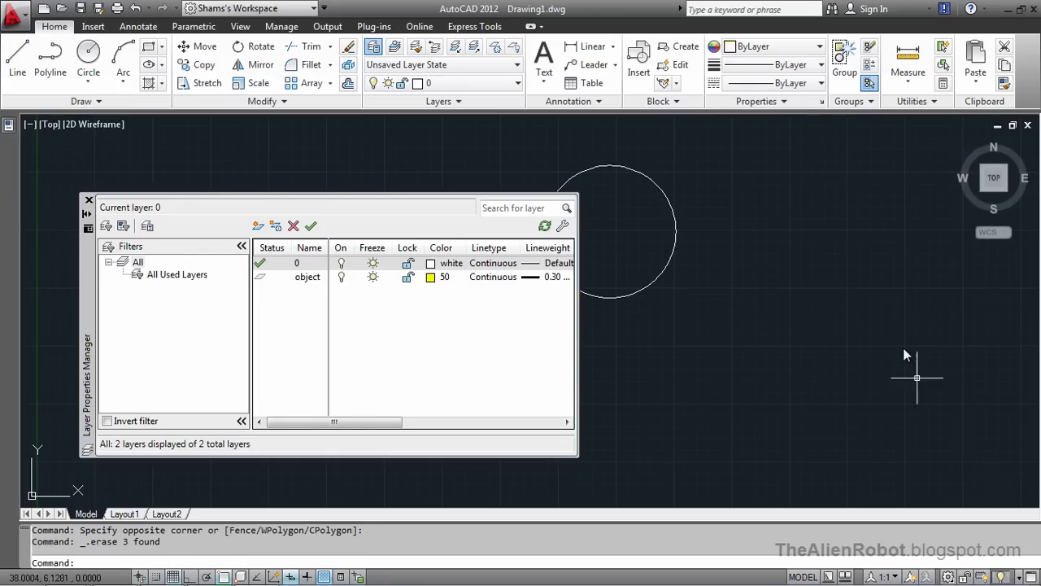
click(283, 279)
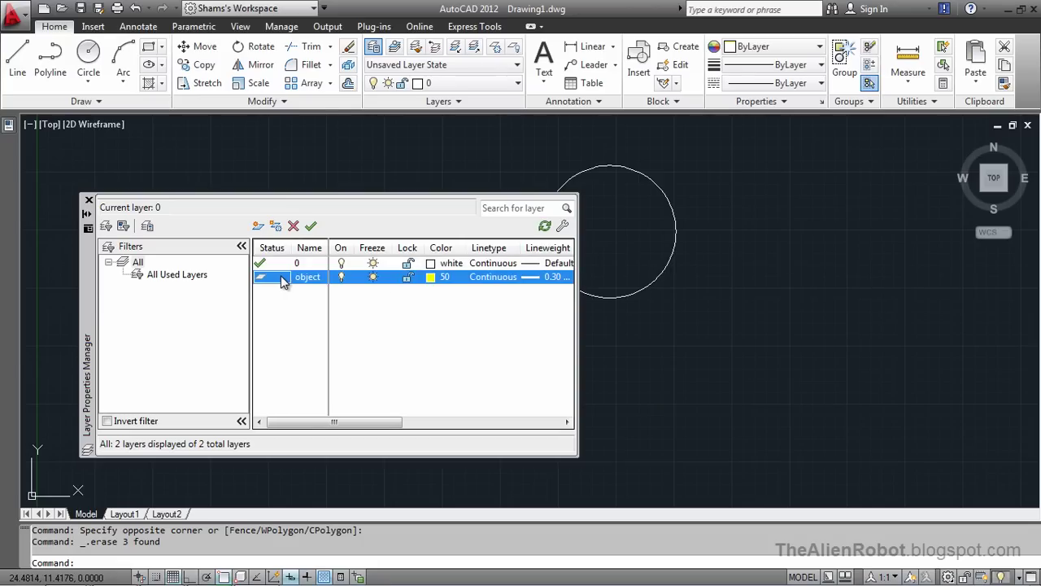
click(294, 226)
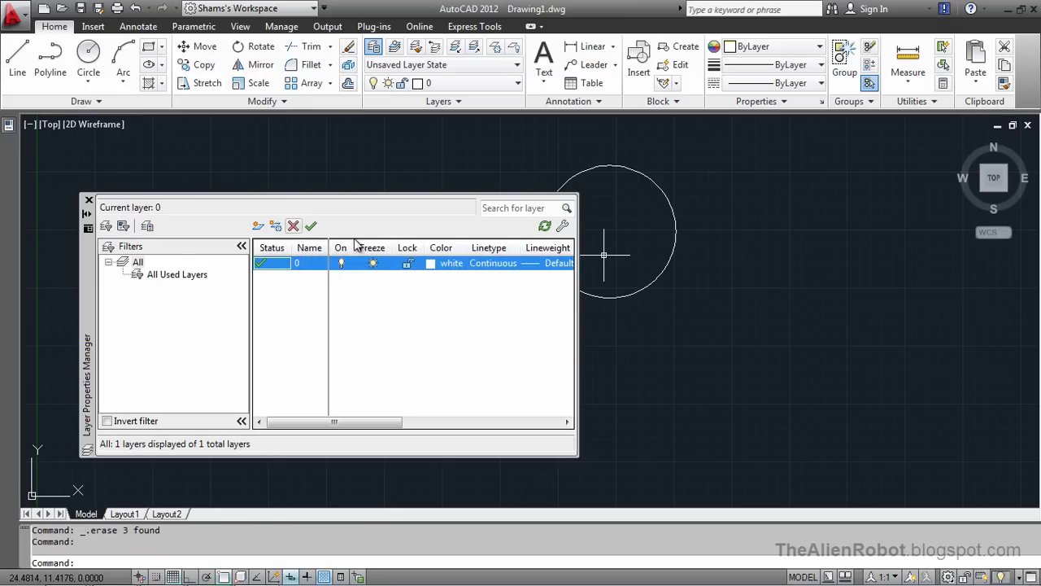